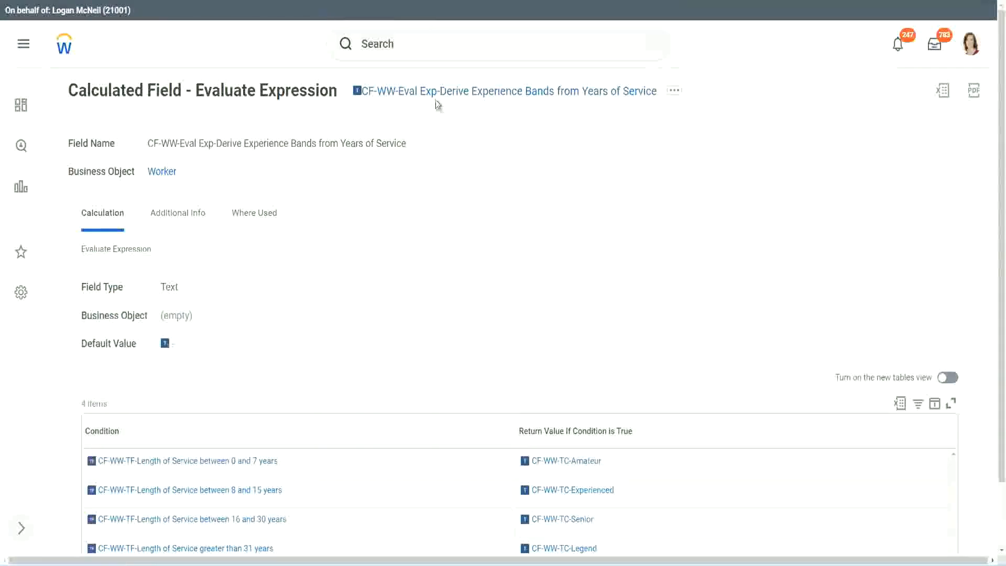
Copy the existing Evaluate Expression calculated field's name, and open the Create Calculated Field task
right_click(436, 99)
left_click(474, 158)
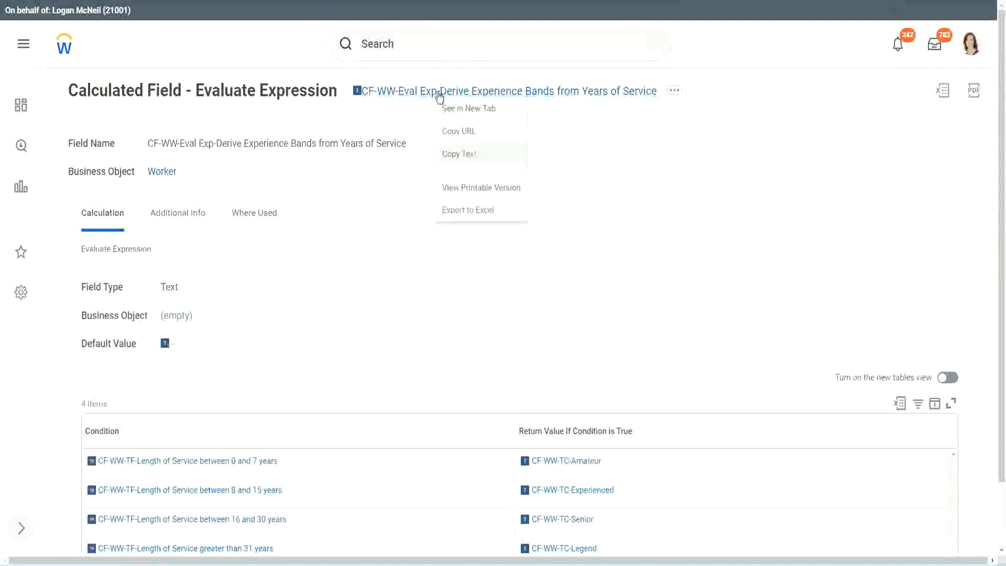
left_click(421, 47)
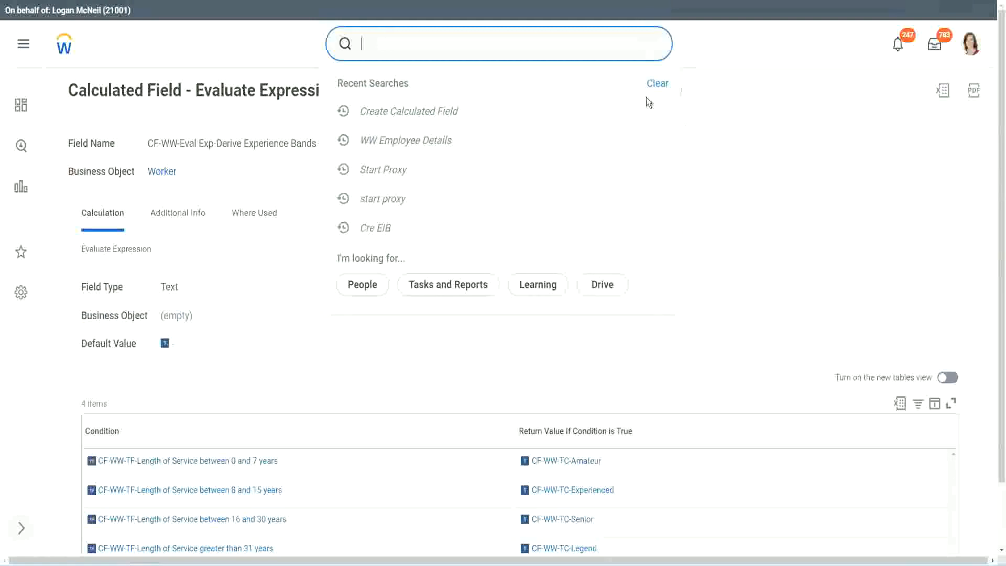
left_click(398, 39)
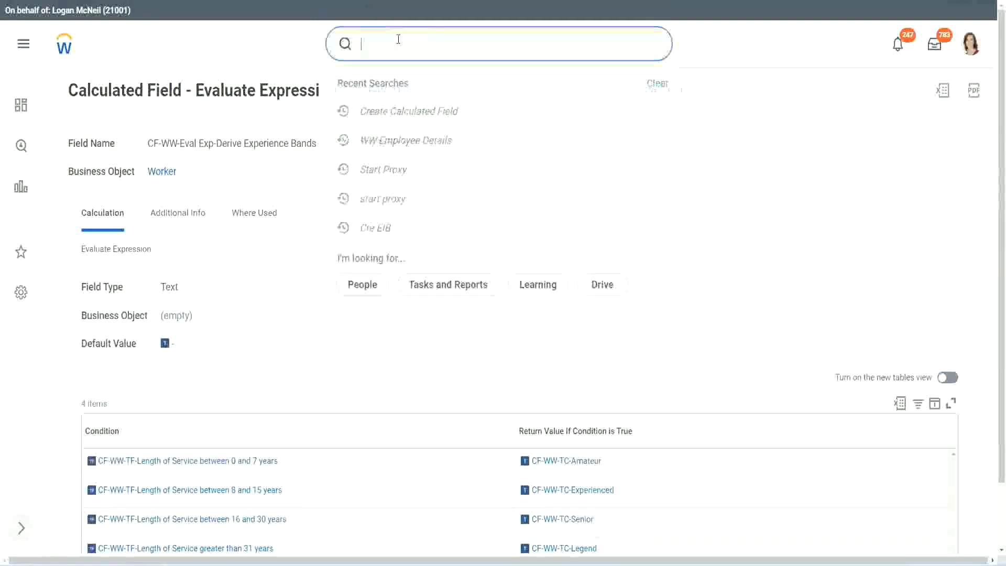
type("create calc")
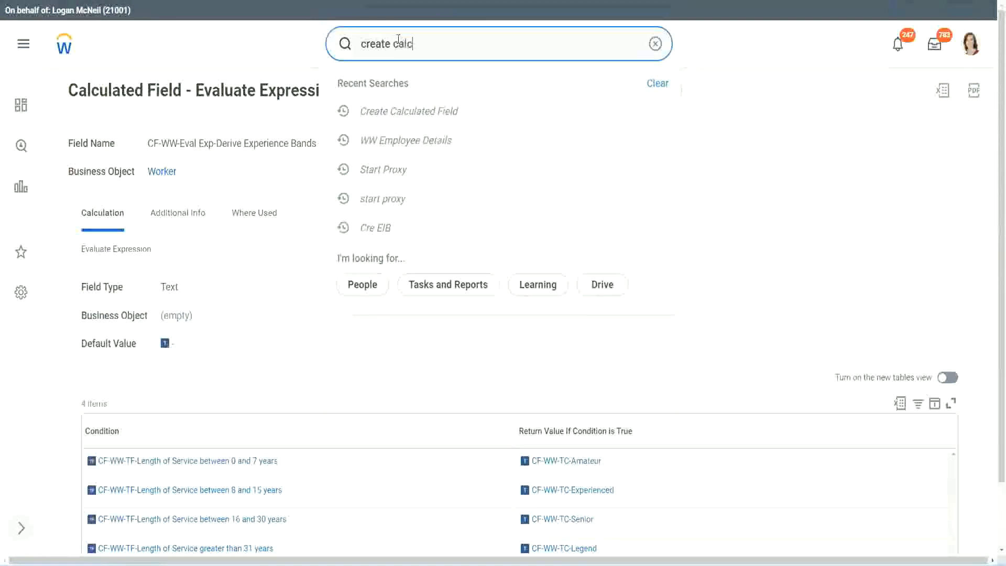
type(" field")
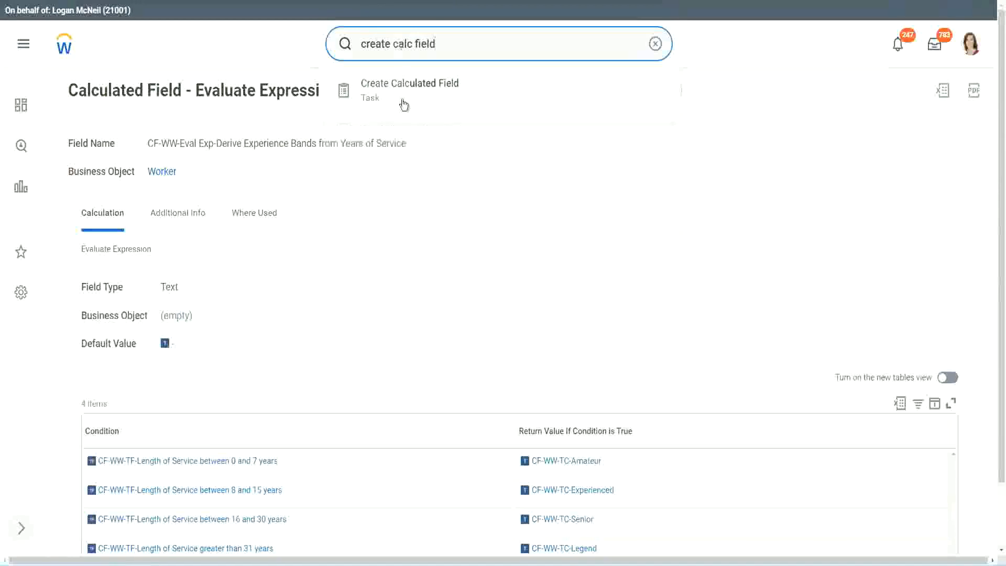
left_click(414, 96)
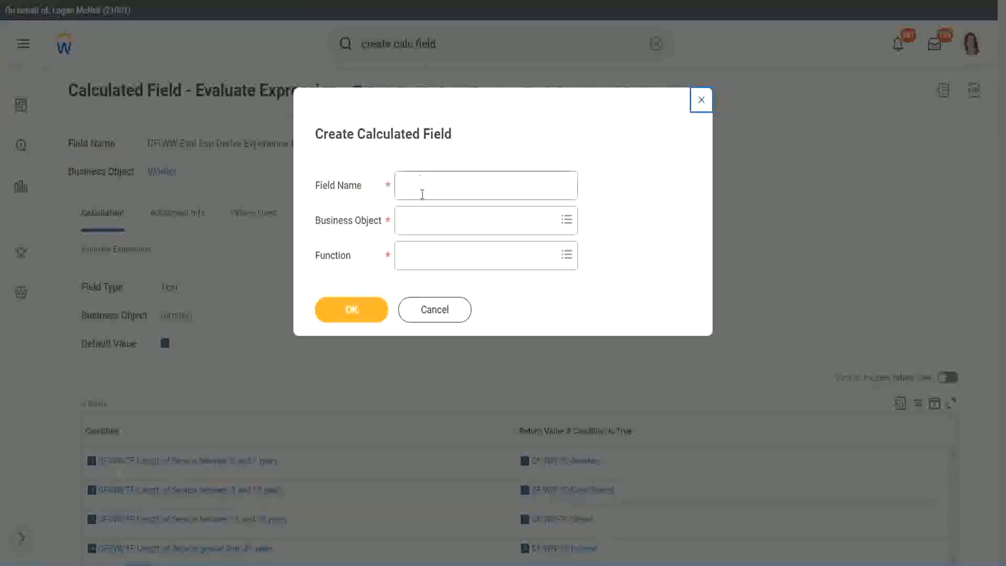
Name the new calculated field "CF-WW-LRB-Identify Experience Bands from years of Service"
left_click(423, 190)
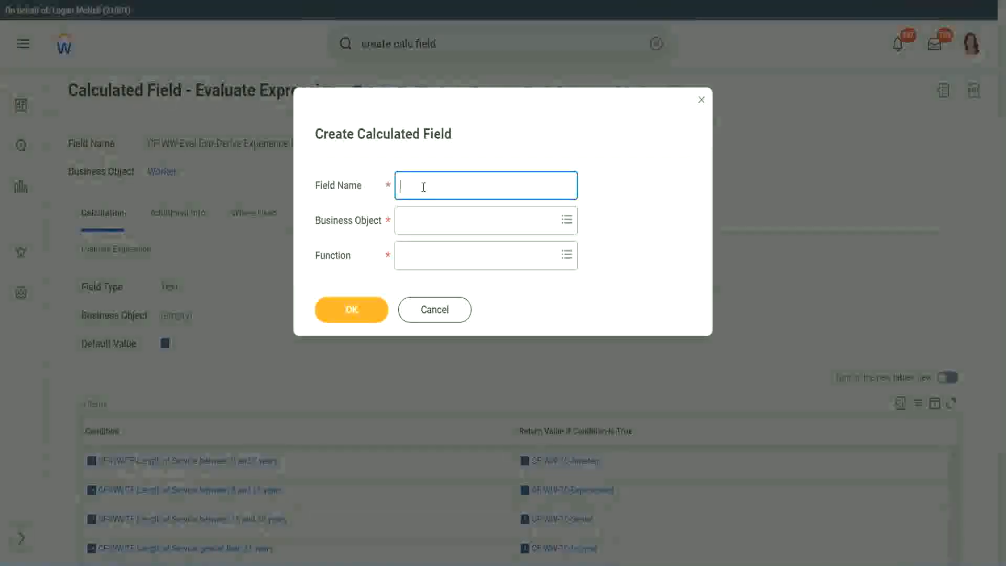
type("CF")
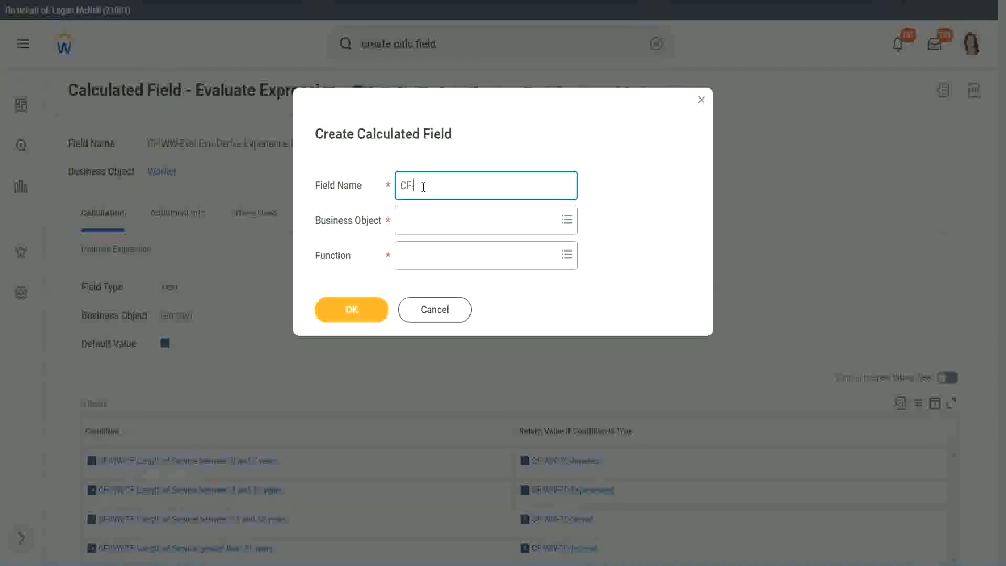
type("-WW-LRB-Identify Exe")
key("BackSpace")
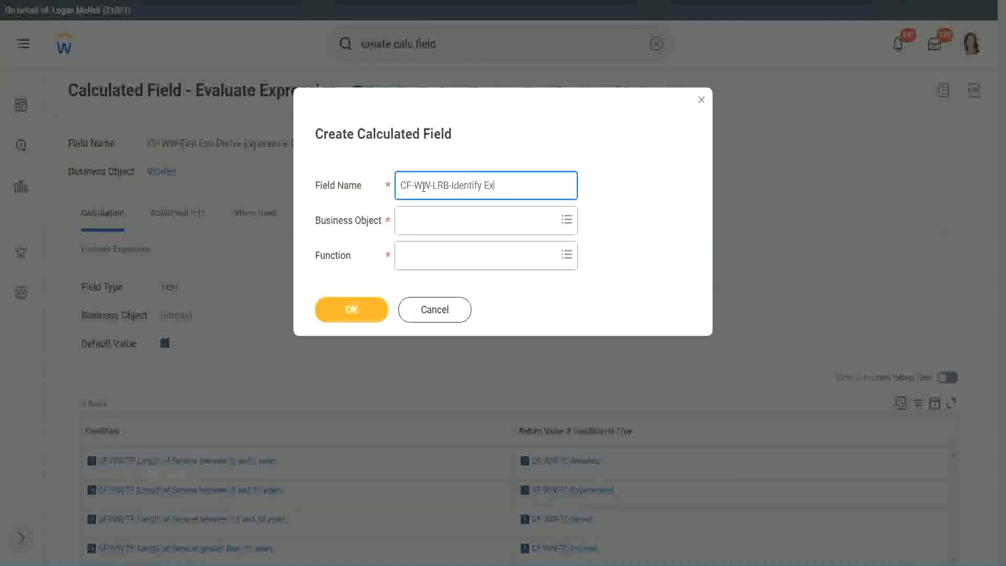
type("perienec")
key("BackSpace")
key("BackSpace")
type("ce Bands from years of Service")
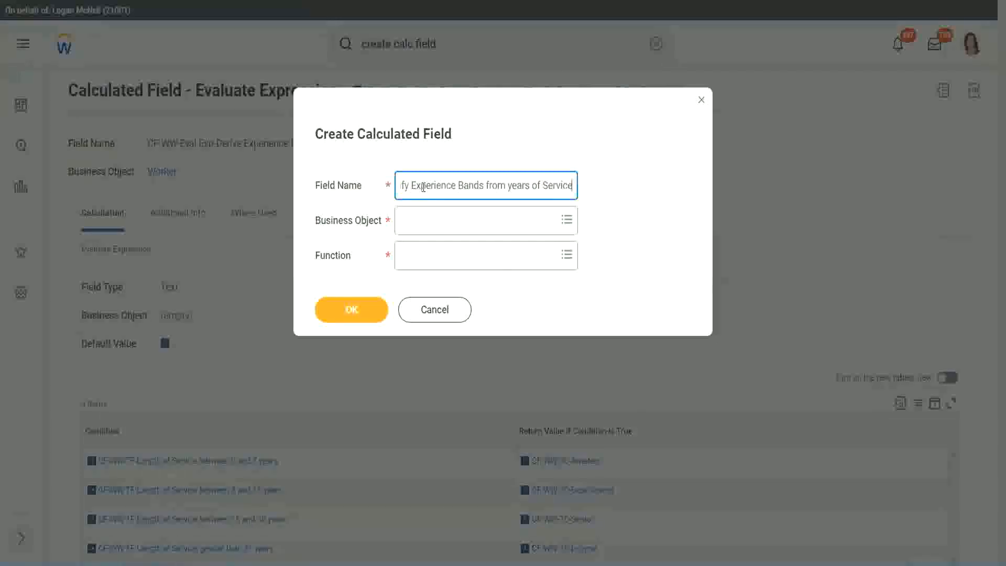
Set the business object to Worker and the function to Lookup Range Band, and confirm the new calculated field
key("Tab")
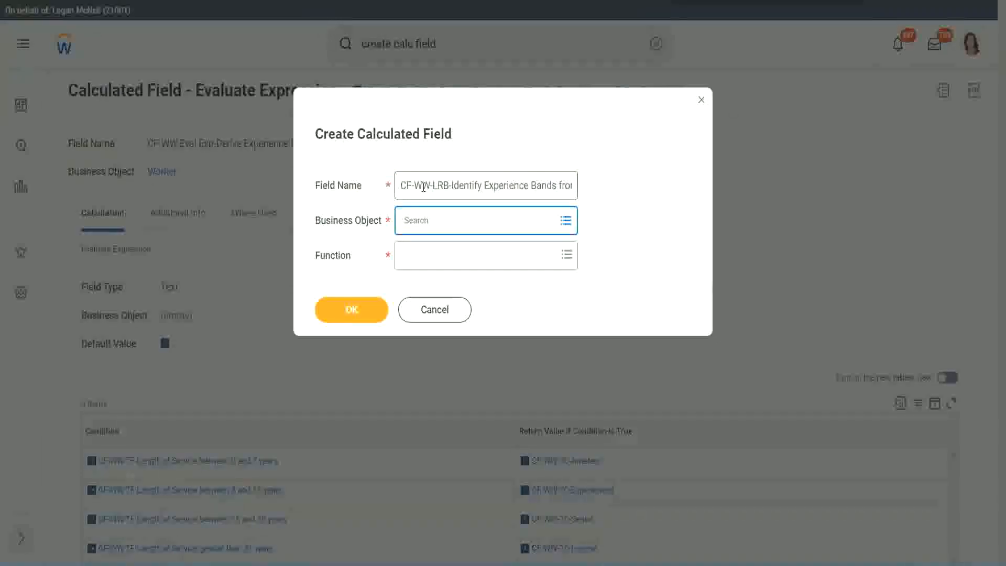
type("worker")
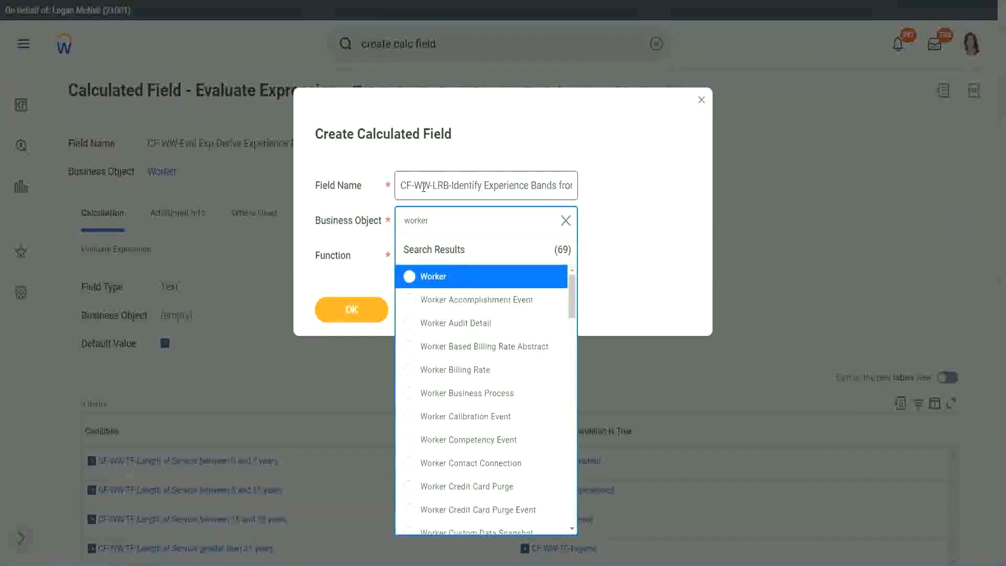
key("Return")
type("lrb")
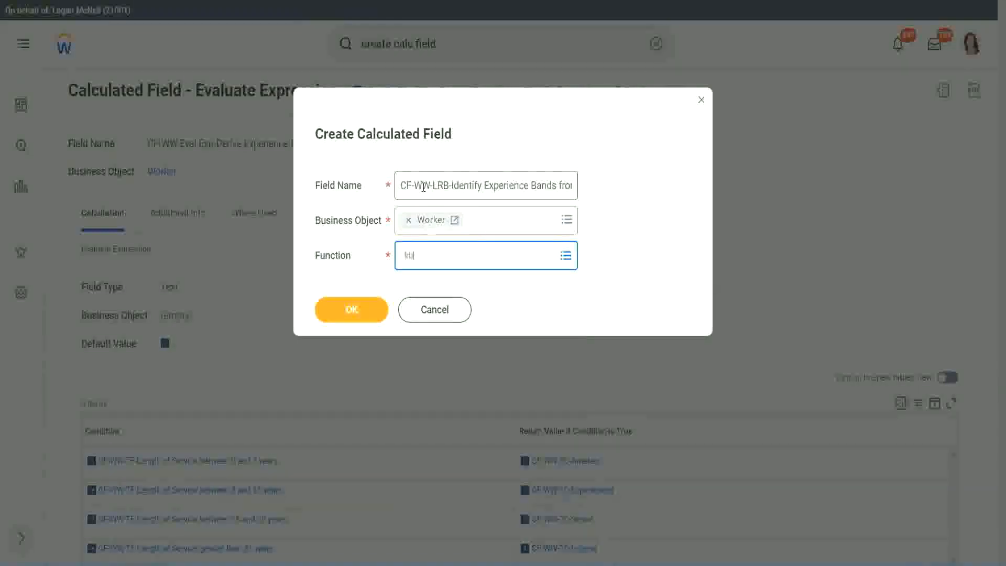
key("Return")
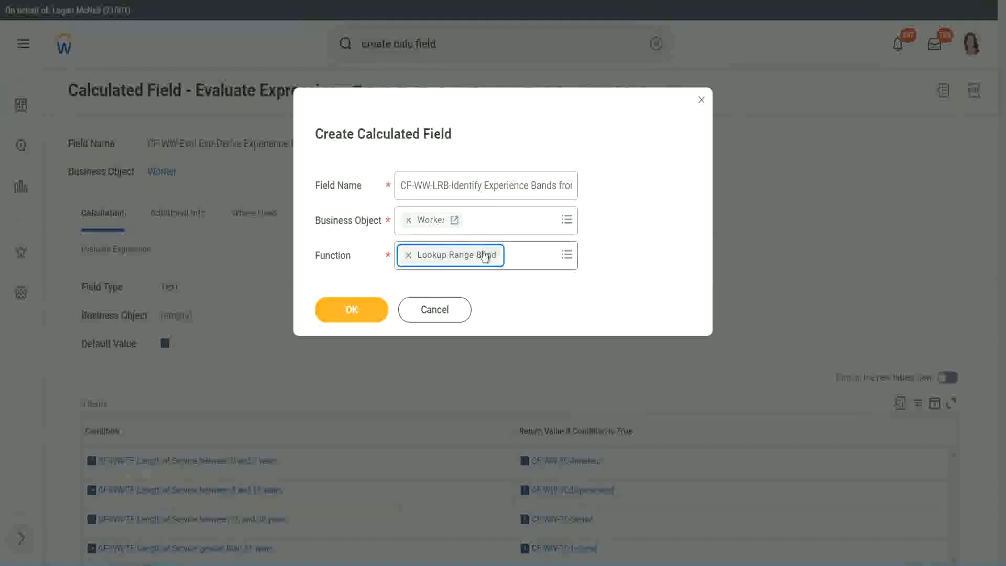
left_click(360, 311)
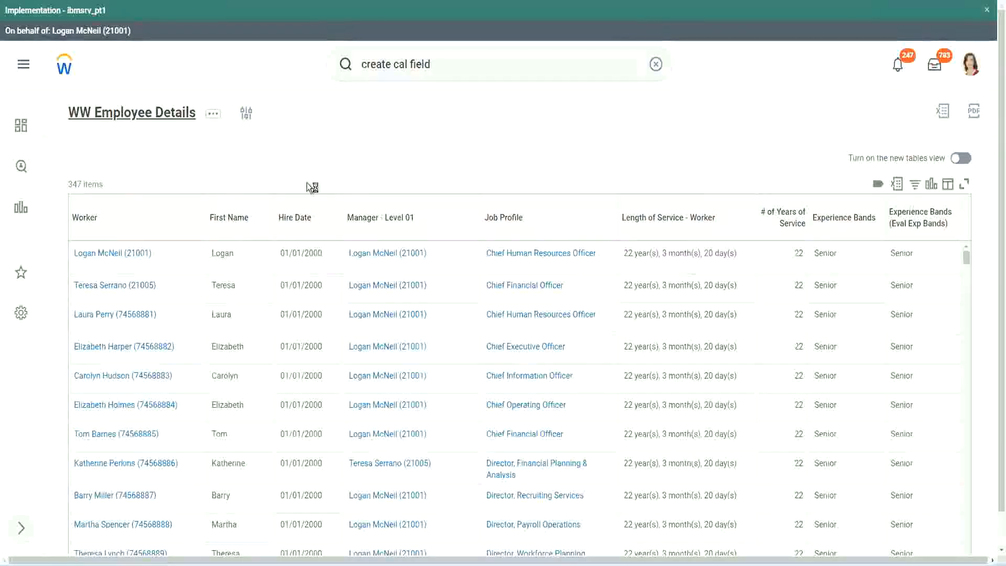
Set the source field to CF-WW-Convert Text To Number-Number of Years from Length of Service, copying its name from the WW Employee Details report definition
left_click(360, 320)
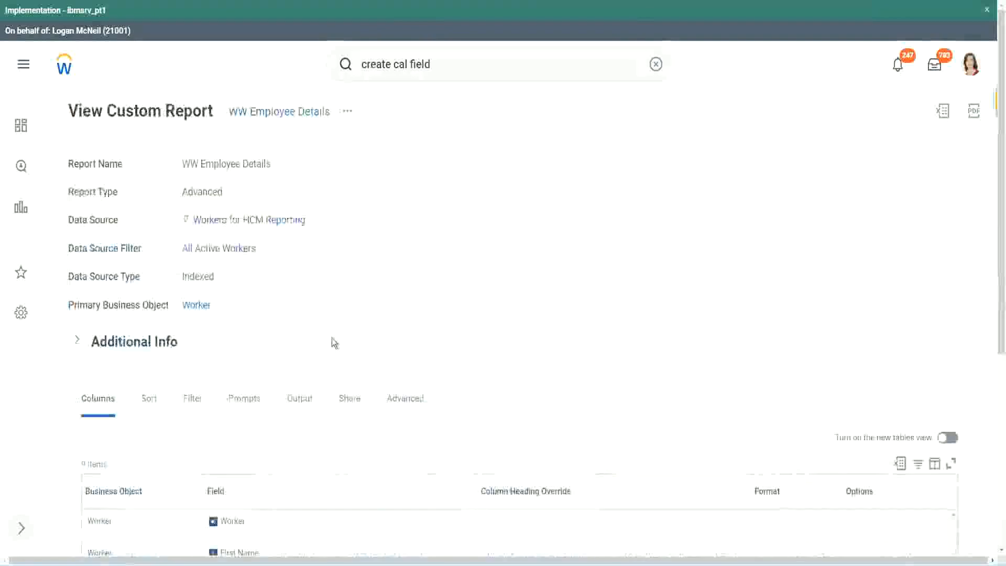
scroll(336, 367, "down", 5)
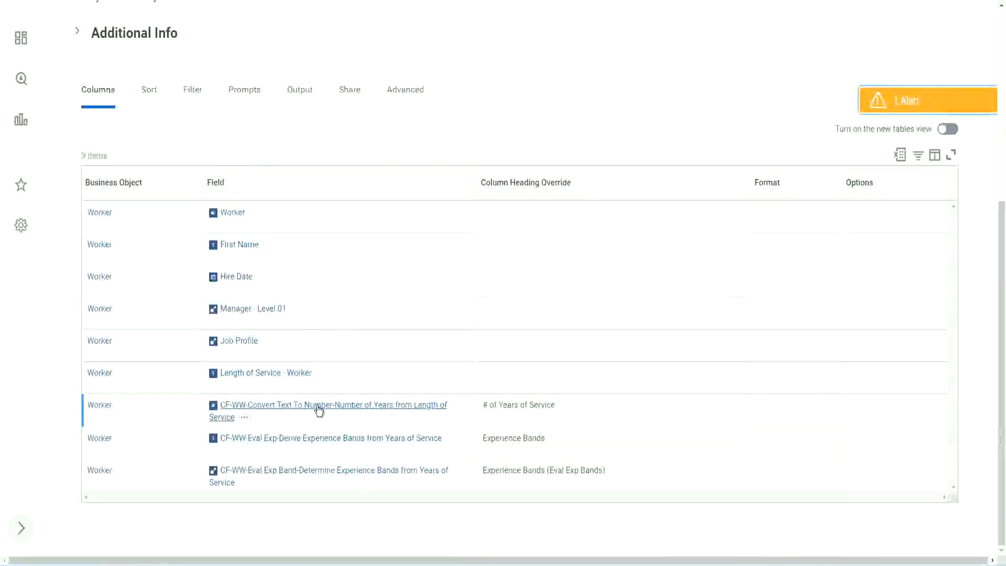
right_click(318, 413)
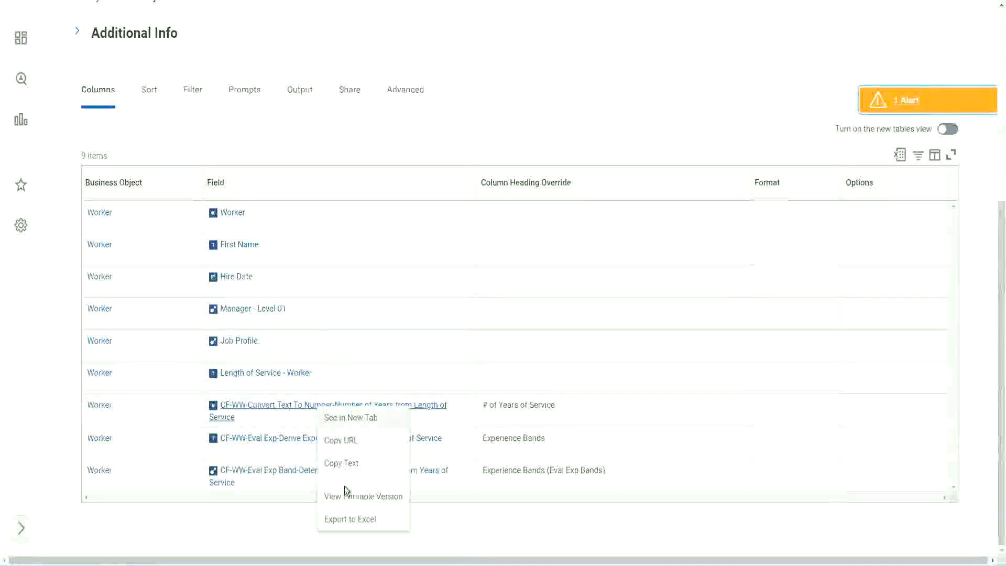
left_click(344, 463)
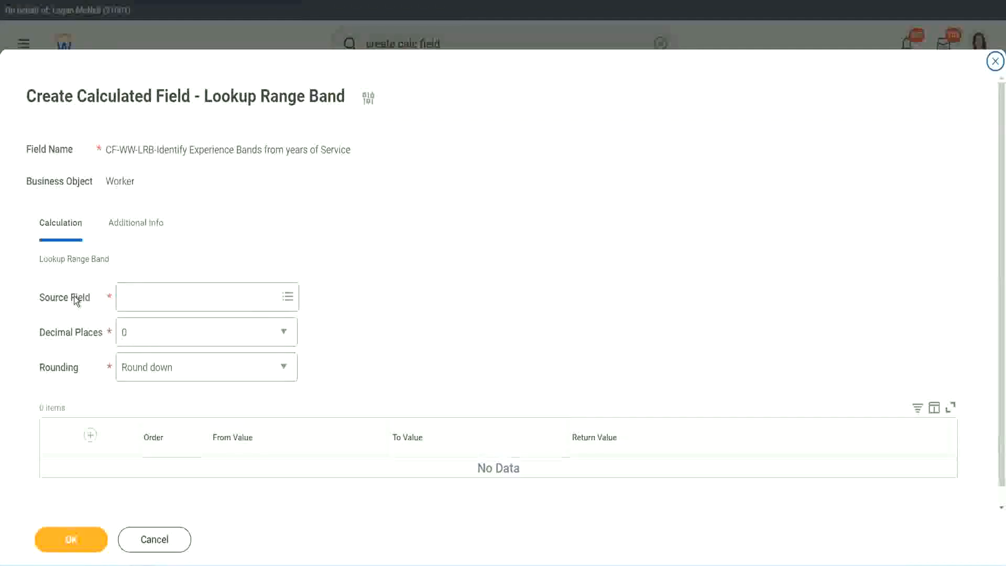
left_click(156, 297)
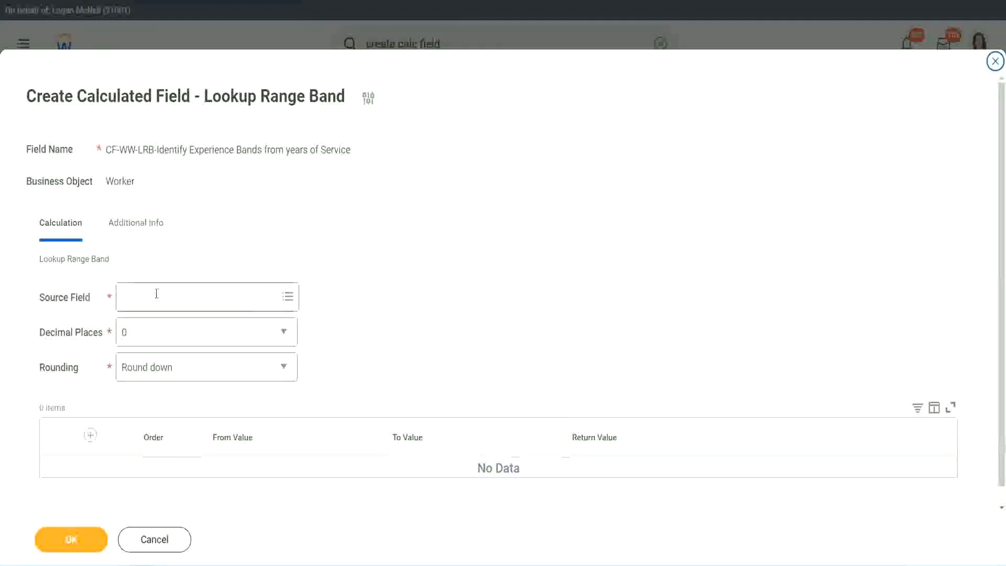
key("Return")
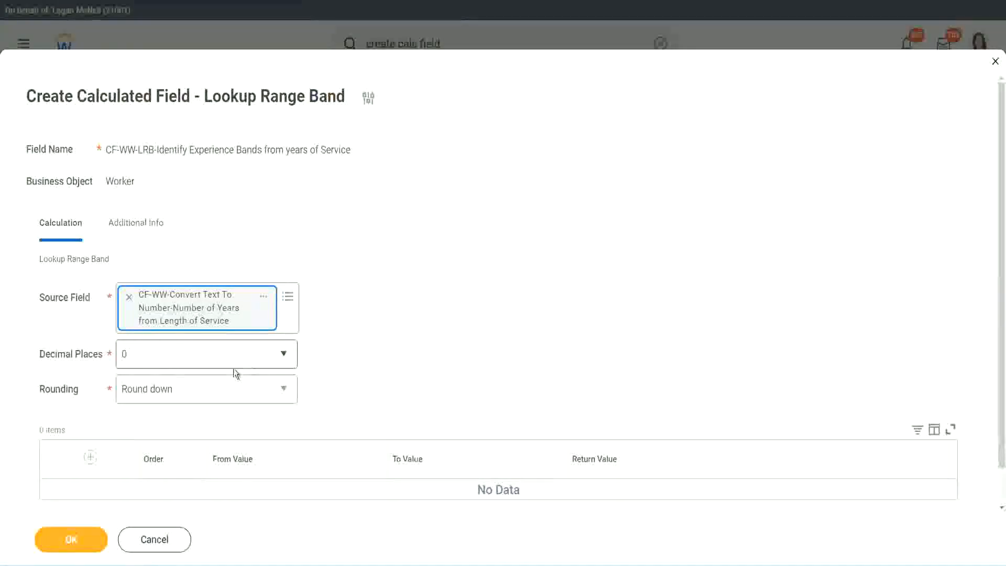
Review the decimal places options, keeping 0, and set the rounding to Round
left_click(196, 359)
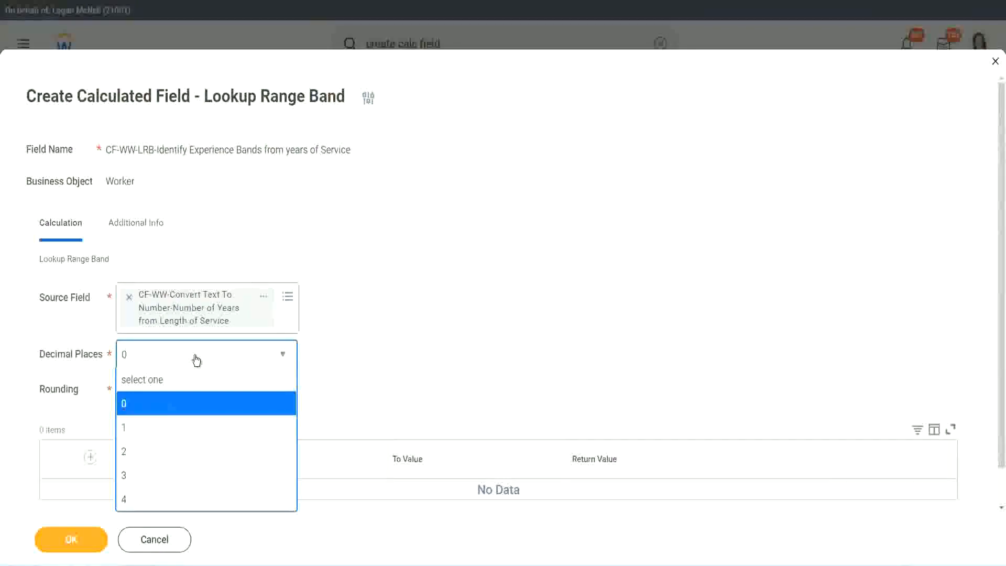
left_click(392, 345)
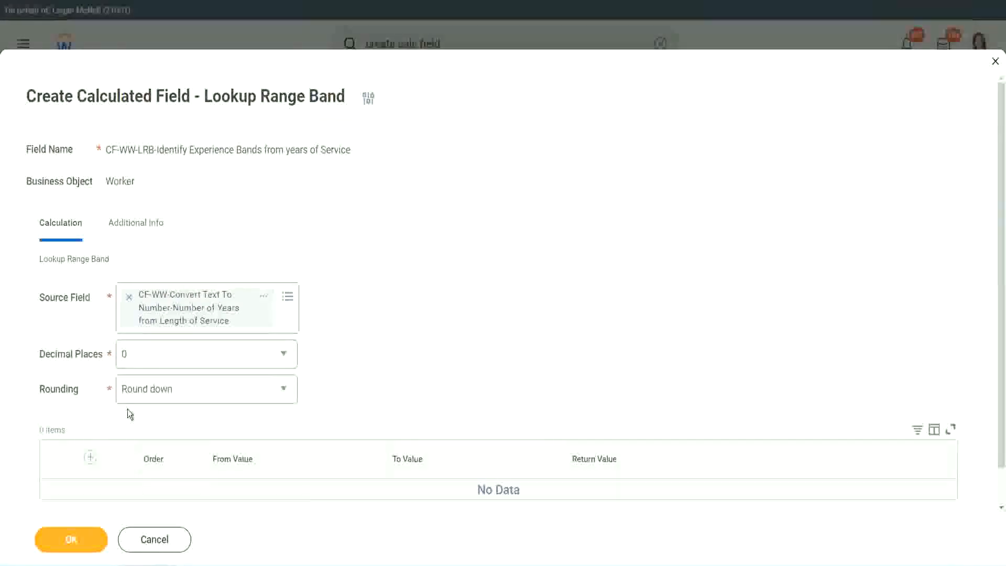
left_click(162, 393)
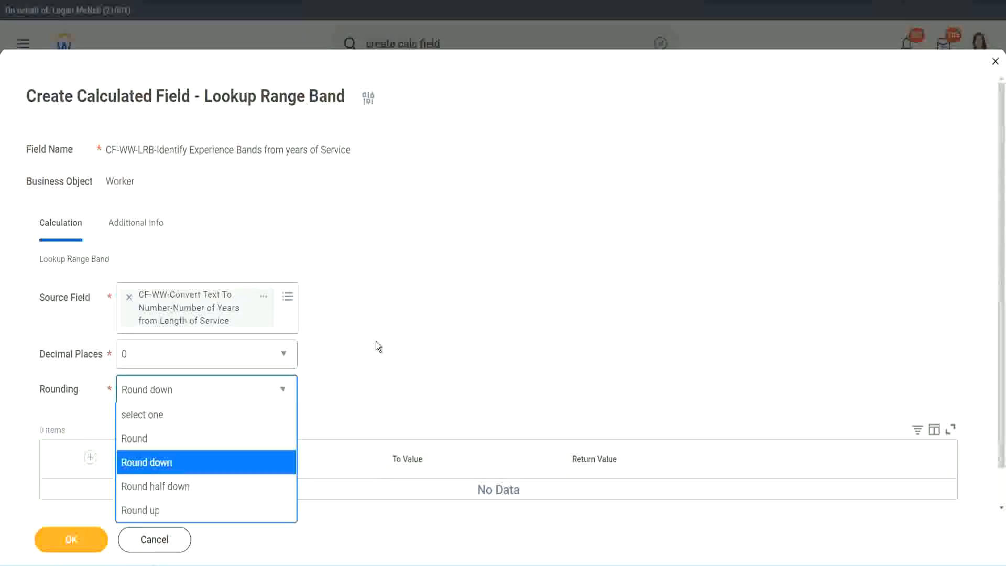
left_click(354, 386)
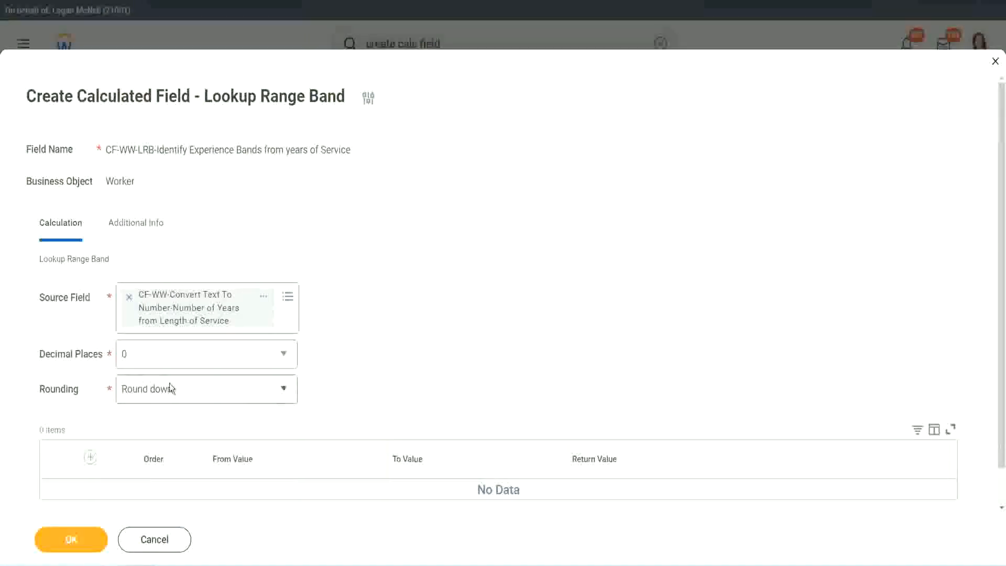
left_click(175, 396)
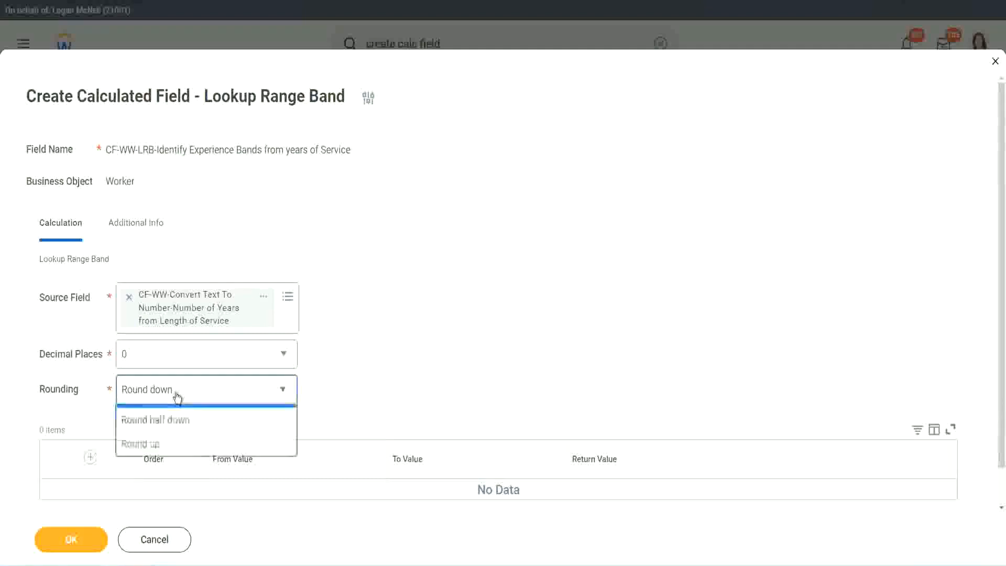
left_click(172, 436)
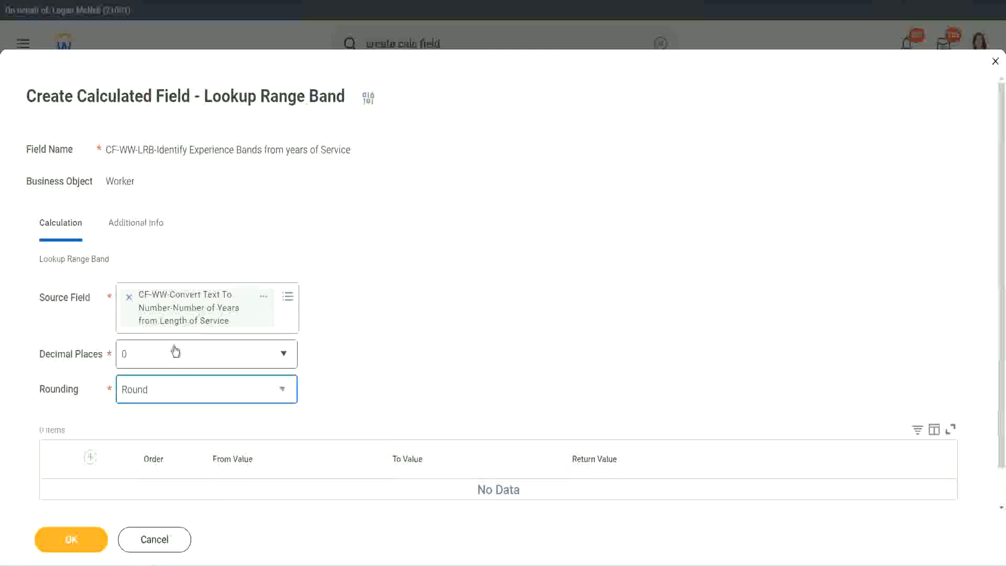
Add a range band row from 0 to 7 with the return value "Amateur"
left_click(93, 458)
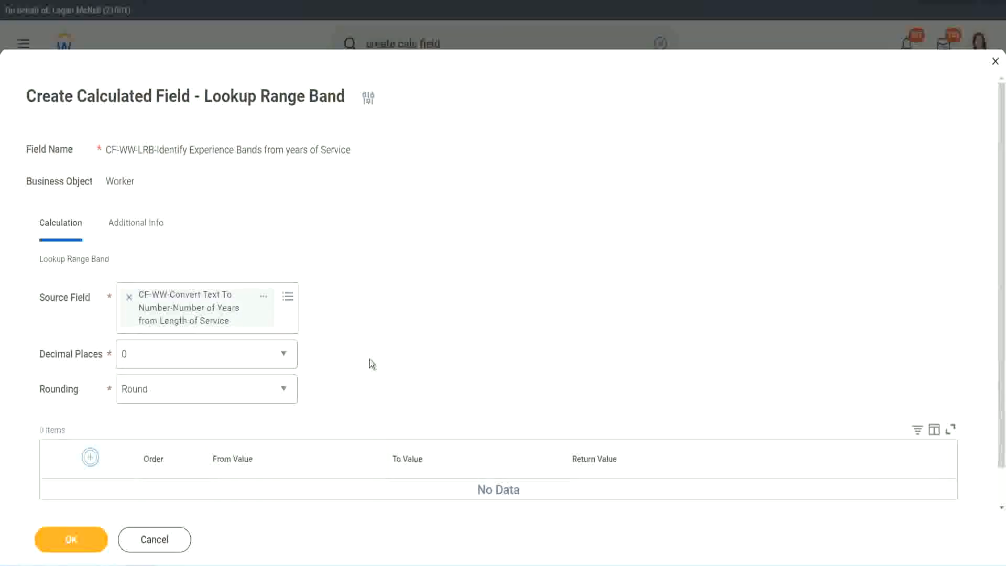
scroll(419, 311, "down", 2)
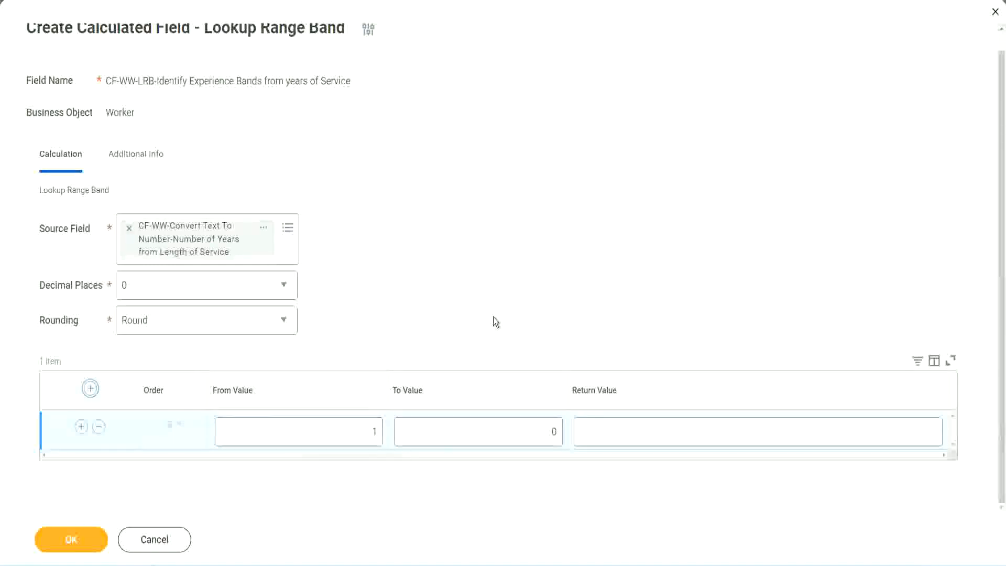
left_click(368, 435)
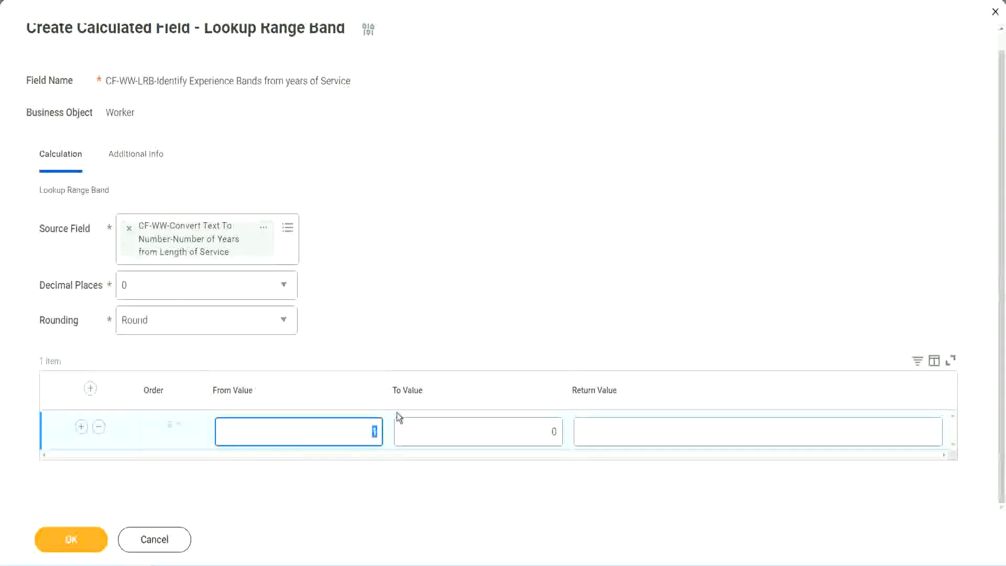
type("0")
key("Tab")
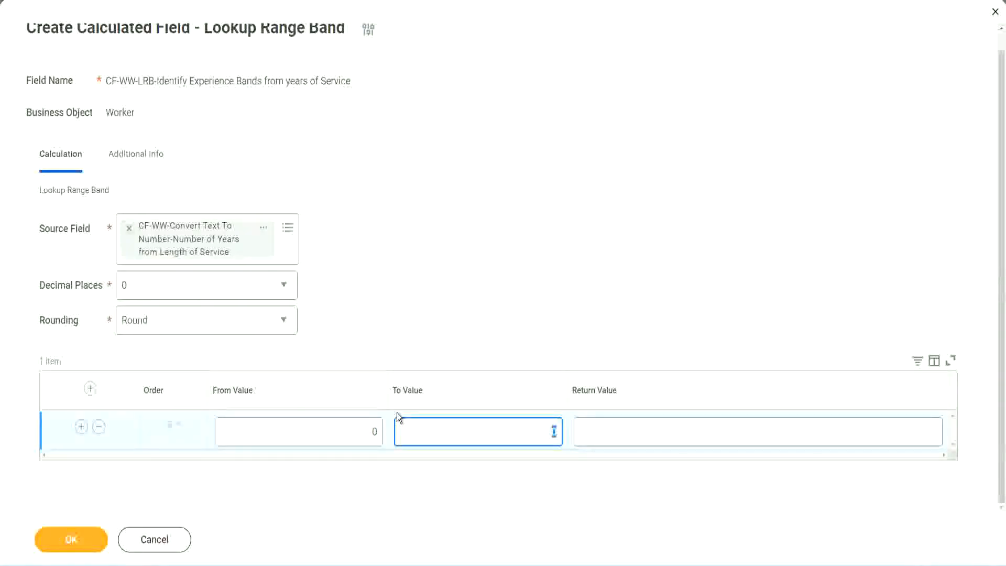
type("7")
key("Tab")
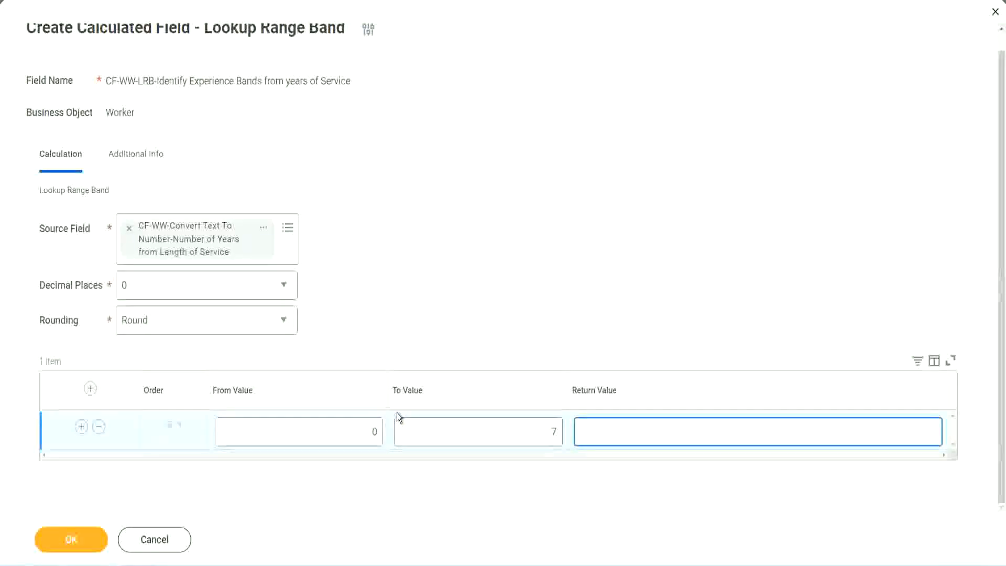
type("Amateur")
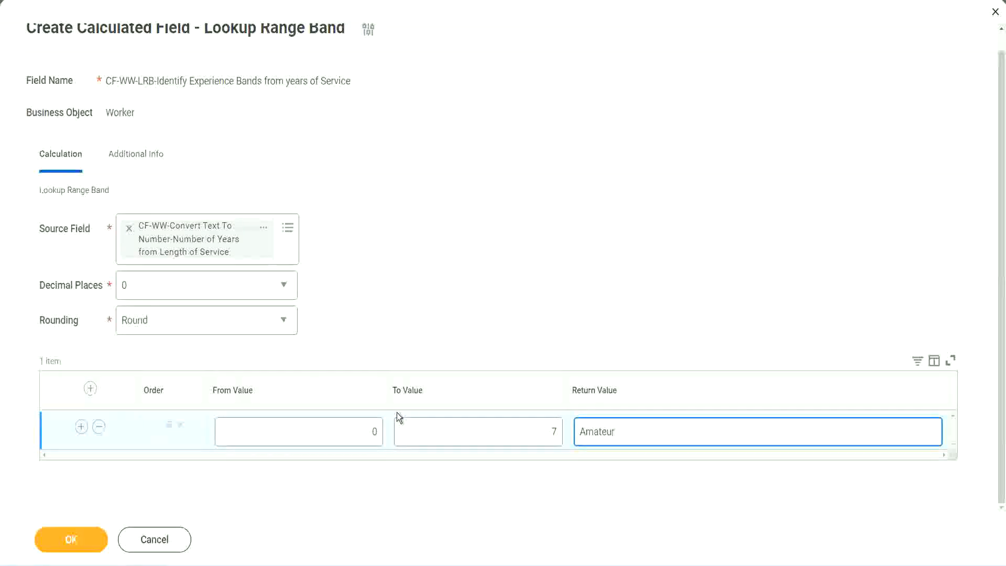
left_click(348, 441)
left_click(539, 423)
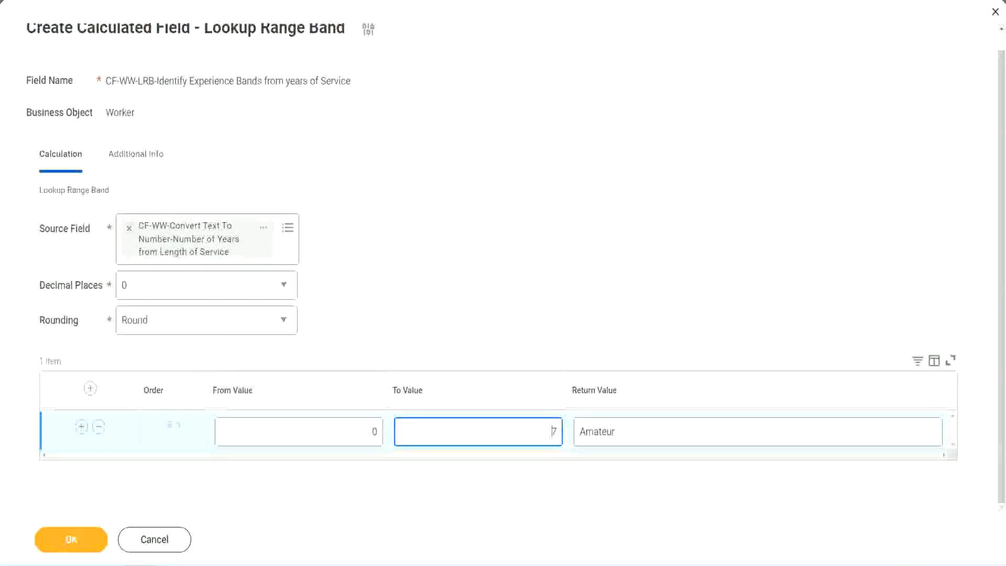
left_click_drag(422, 365, 252, 260)
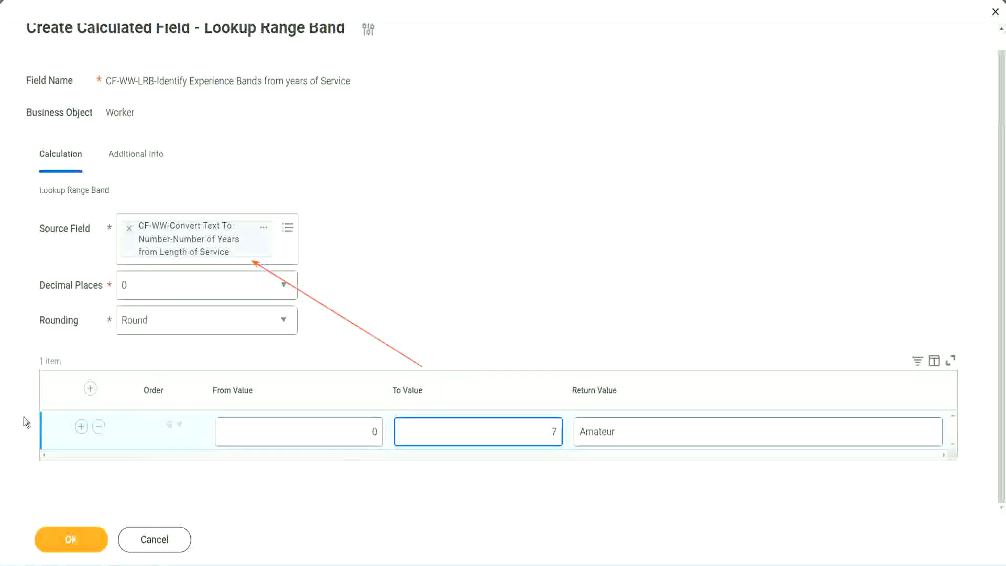
Add a second range band row from 8 to 15 with the return value "Experienced"
left_click(81, 427)
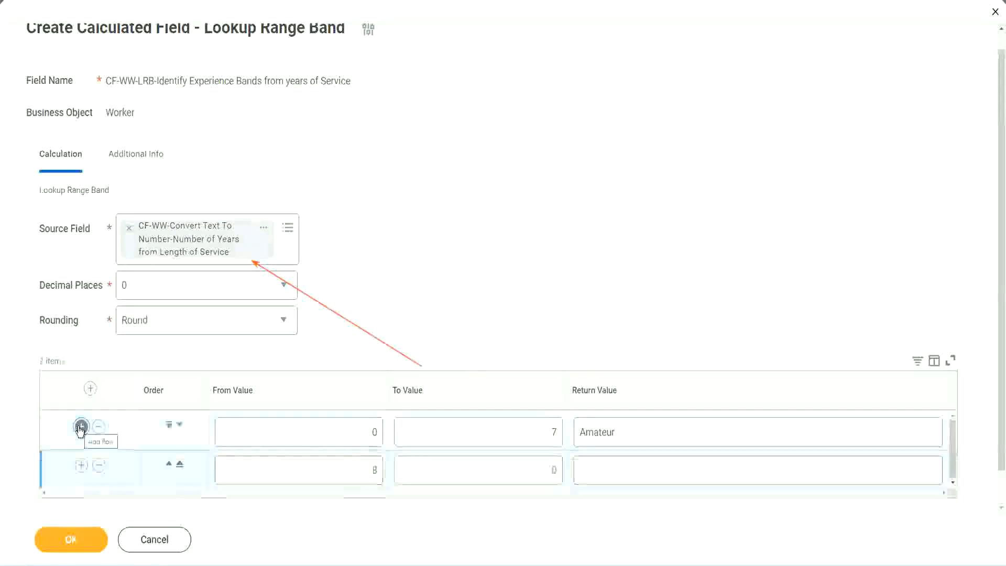
left_click(375, 470)
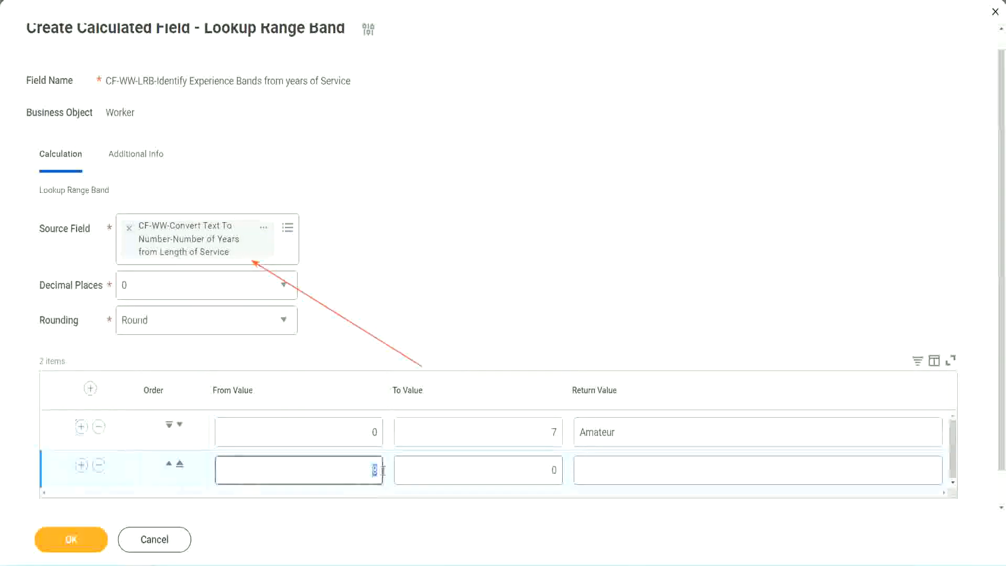
left_click(367, 435)
left_click(547, 436)
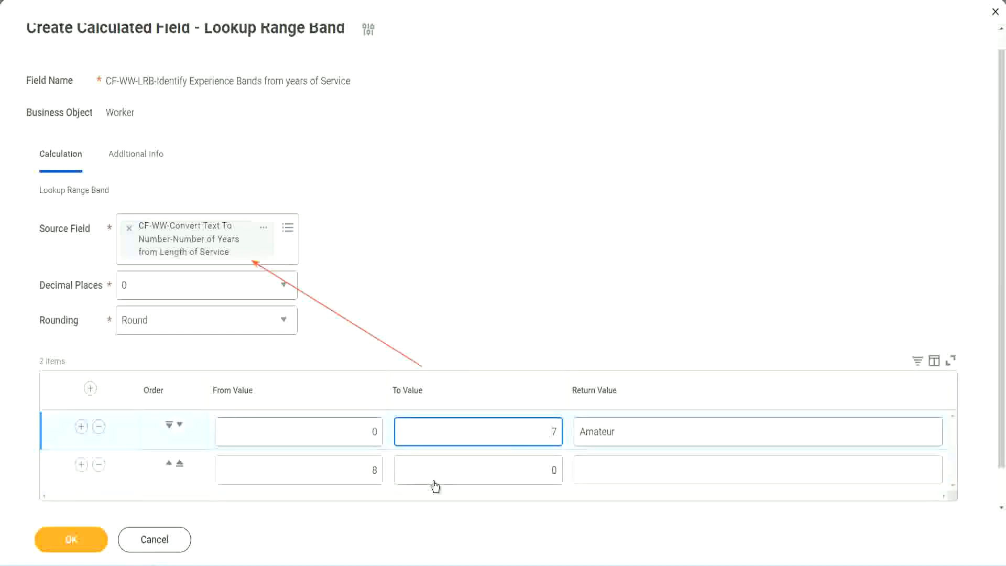
left_click(358, 471)
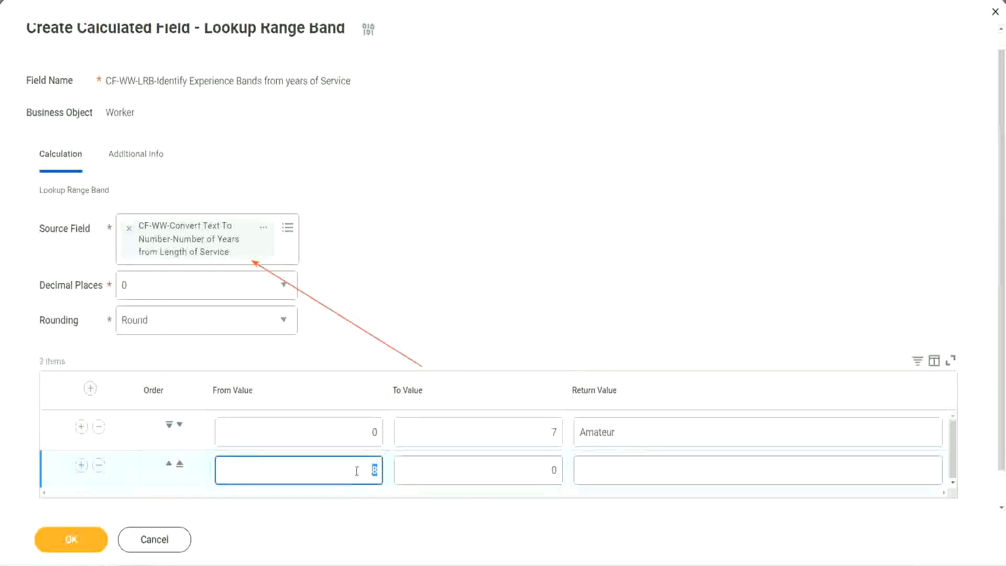
left_click(355, 470)
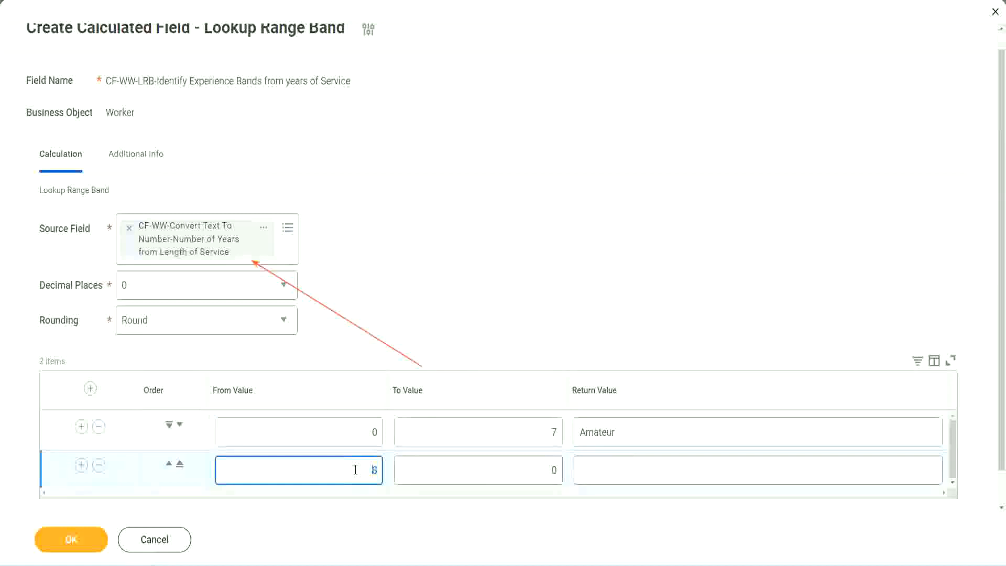
left_click(545, 470)
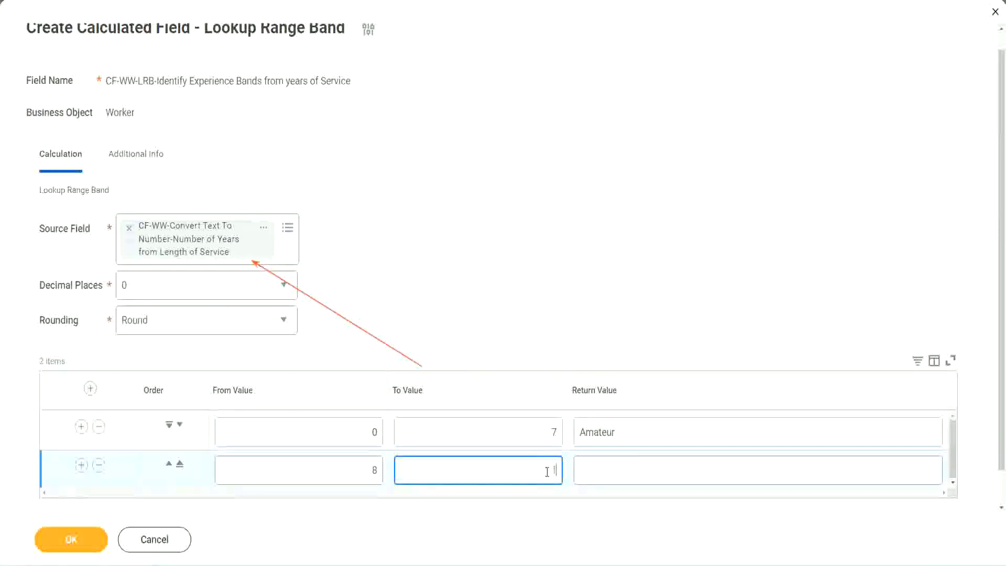
type("15")
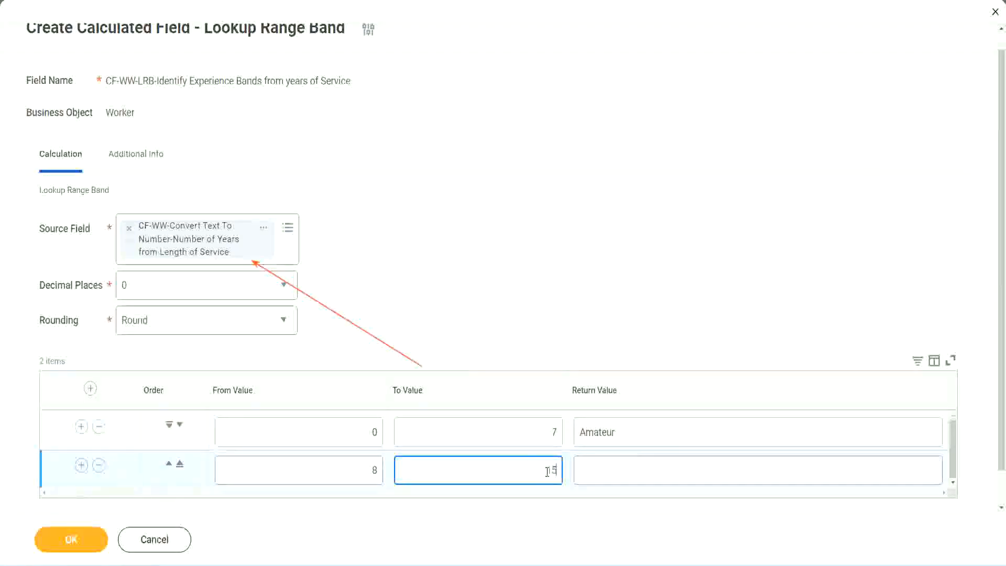
left_click(620, 468)
type("Ex")
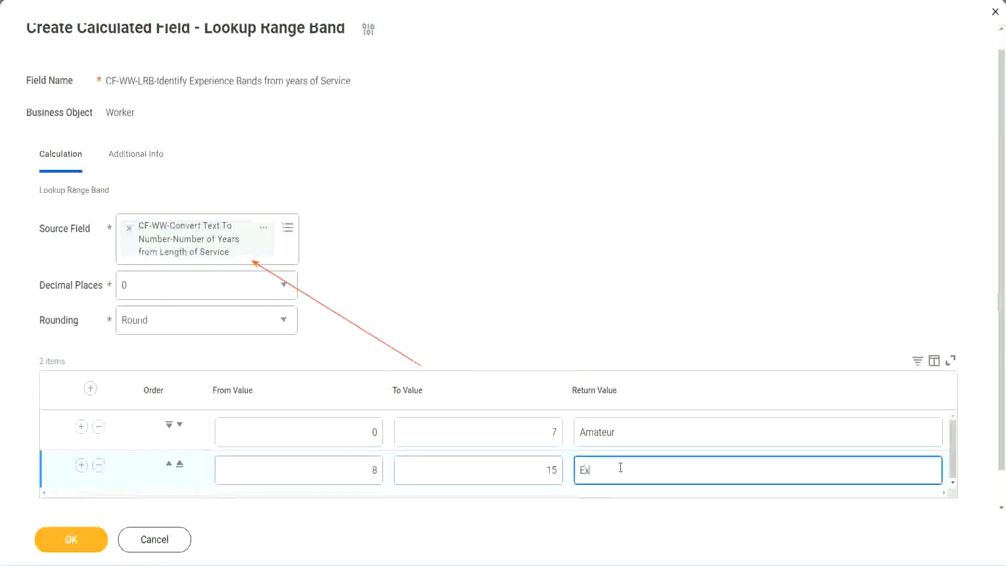
type("perienced")
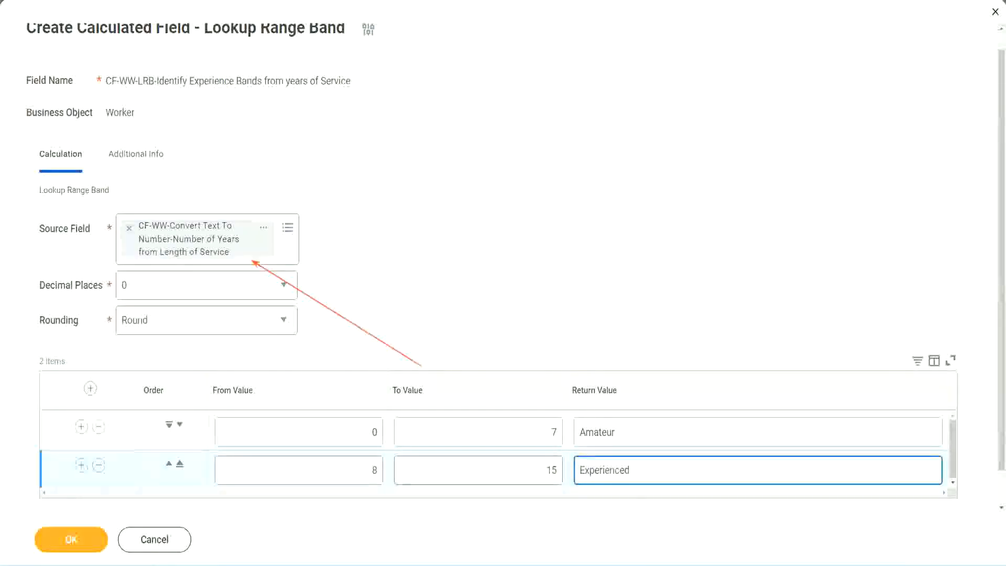
Add a third range band row from 16 to 30 with the return value "Senior"
left_click(81, 465)
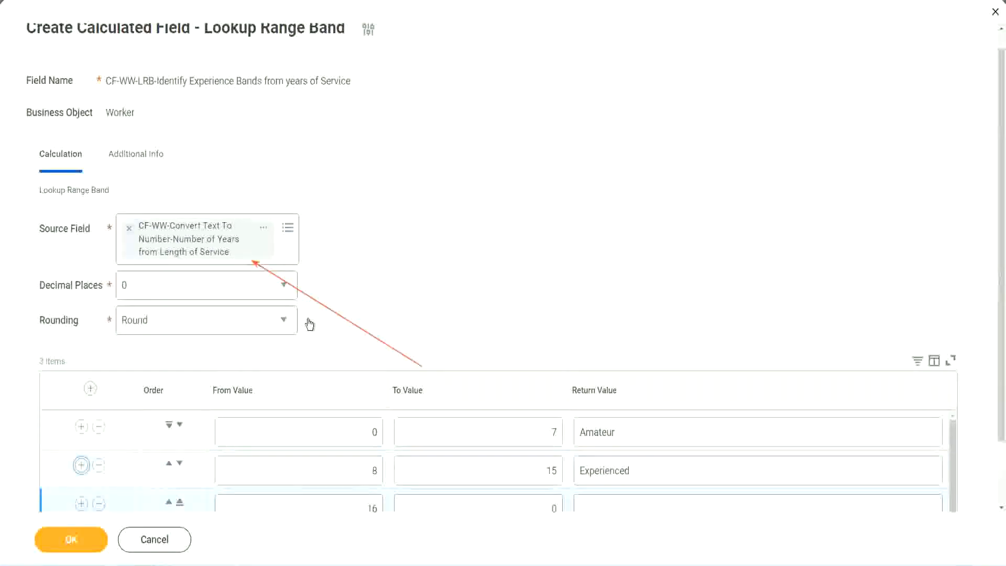
scroll(309, 324, "down", 2)
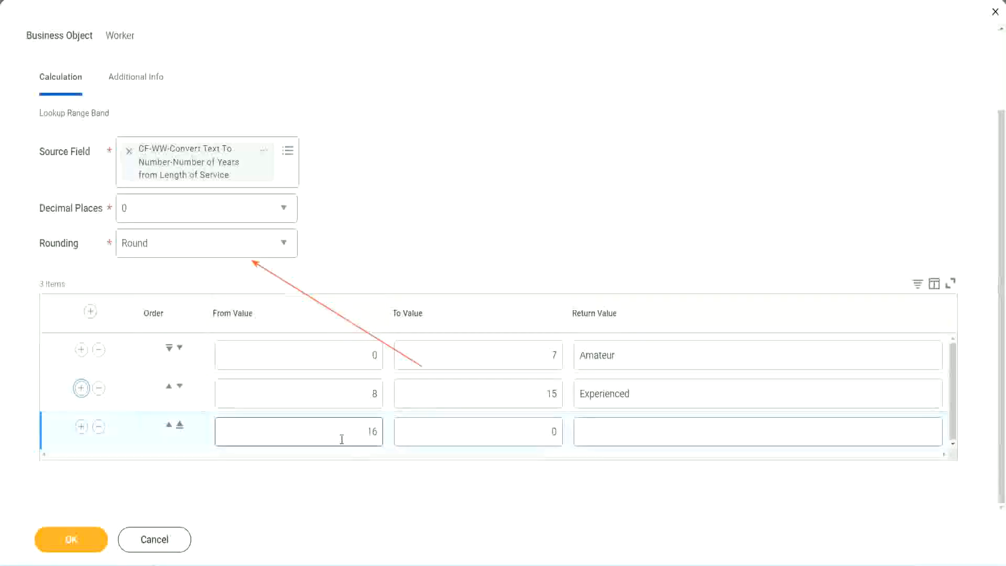
left_click(506, 432)
type("3")
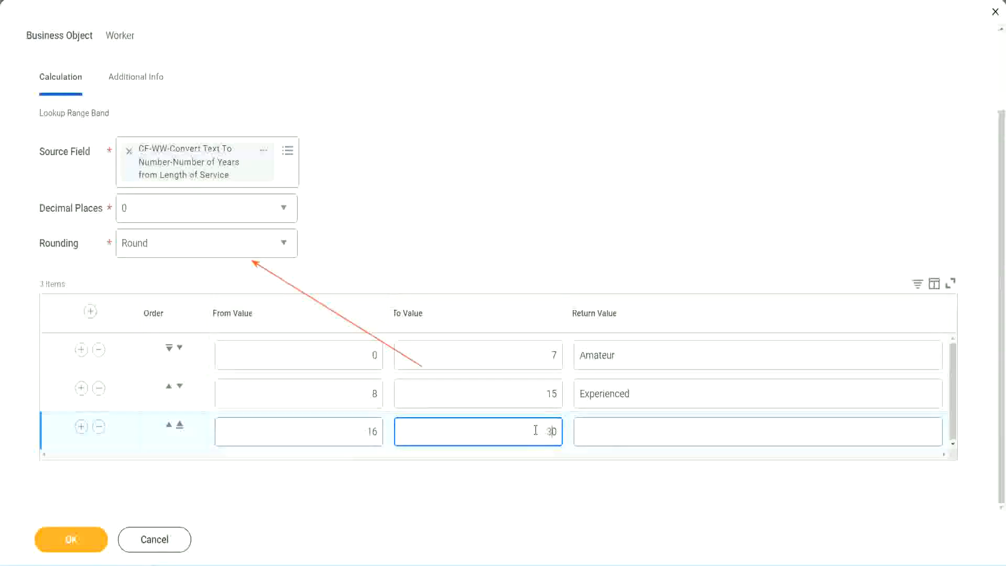
key("Tab")
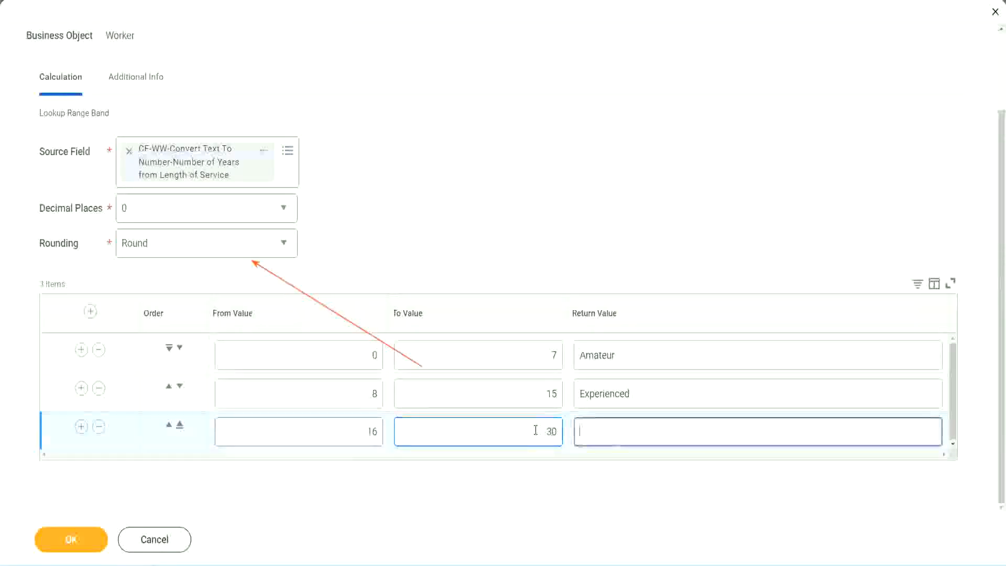
type("L")
key("BackSpace")
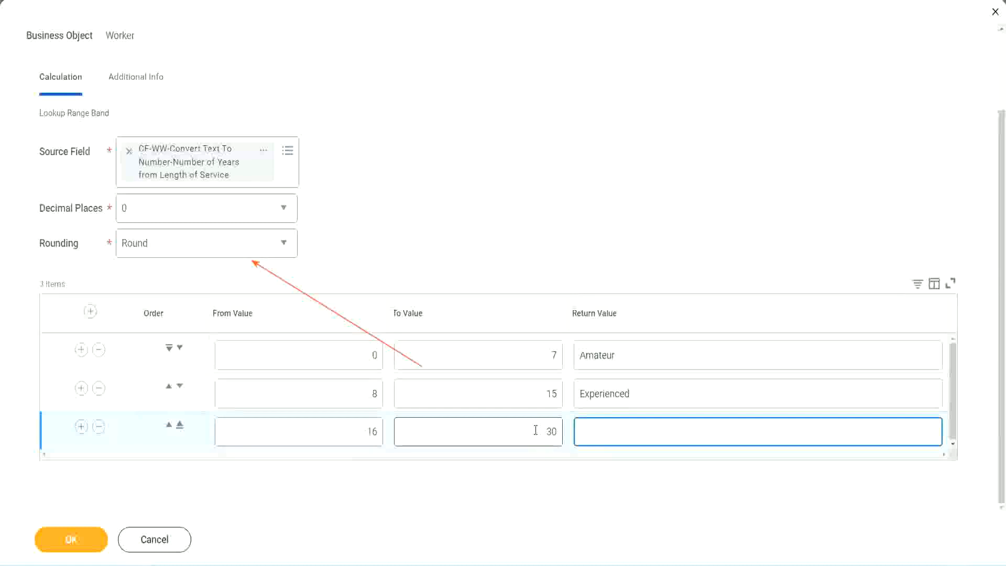
type("Senior")
Add a fourth range band row from 31 to 1000 with the return value "Legend"
left_click(81, 426)
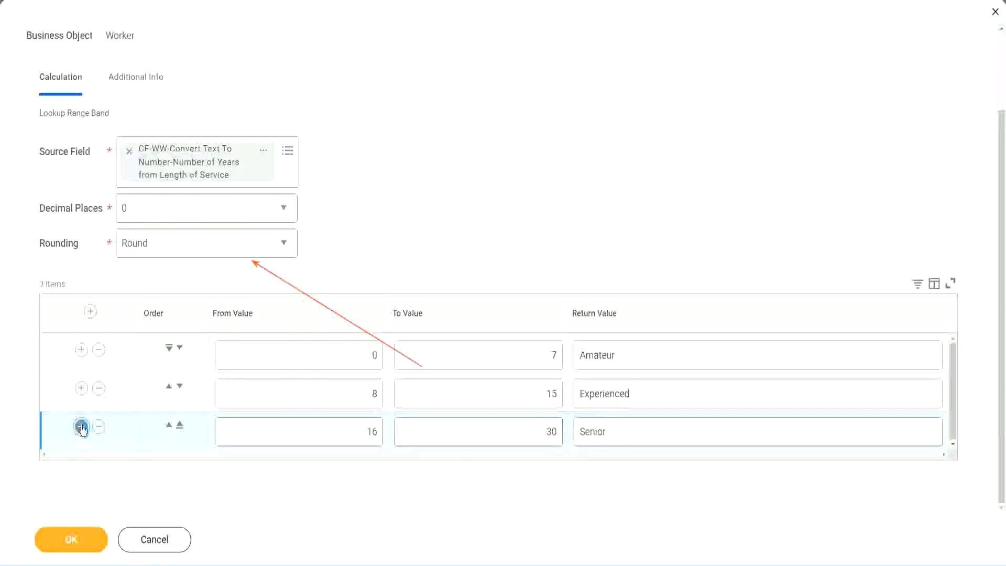
left_click(331, 427)
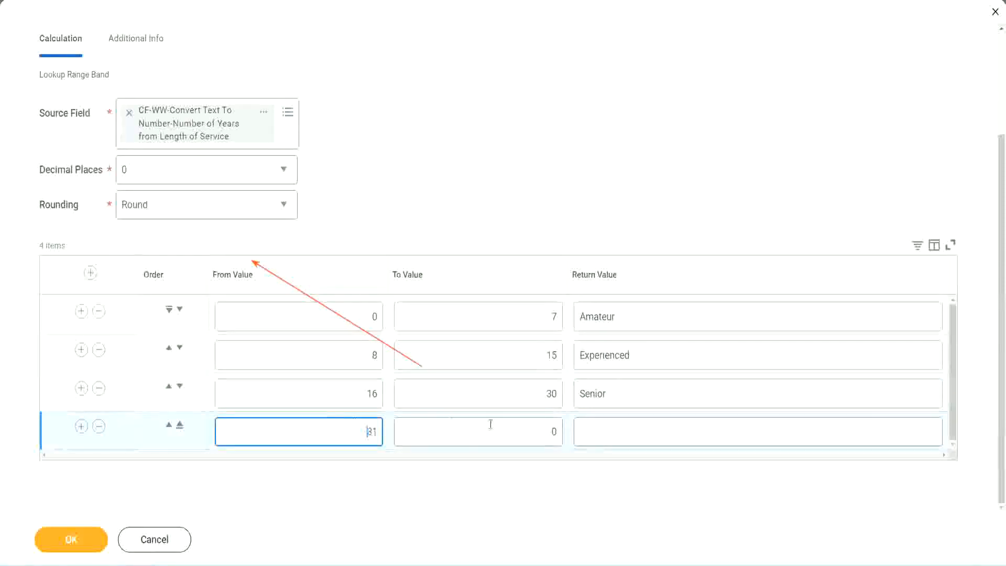
left_click(543, 432)
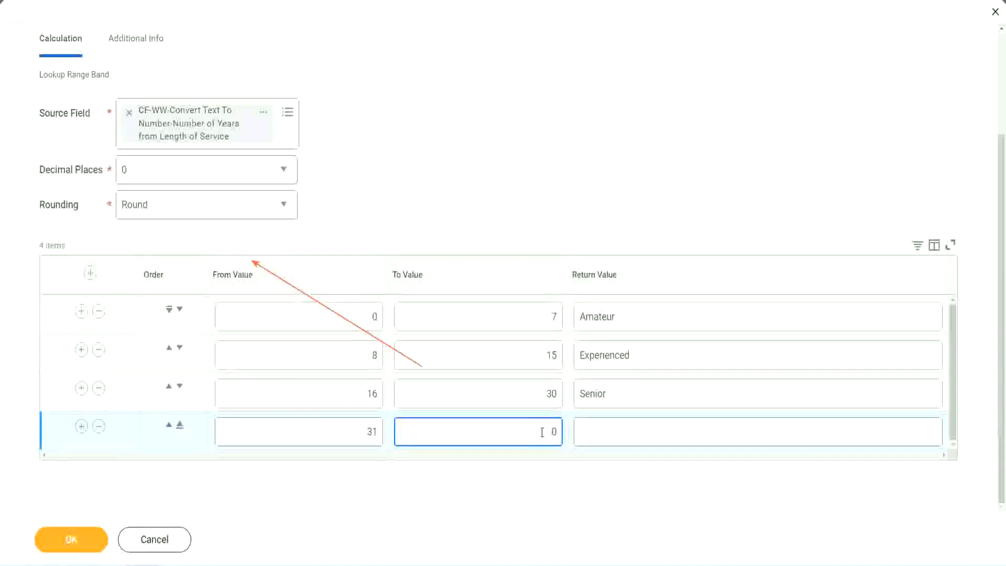
type("1000")
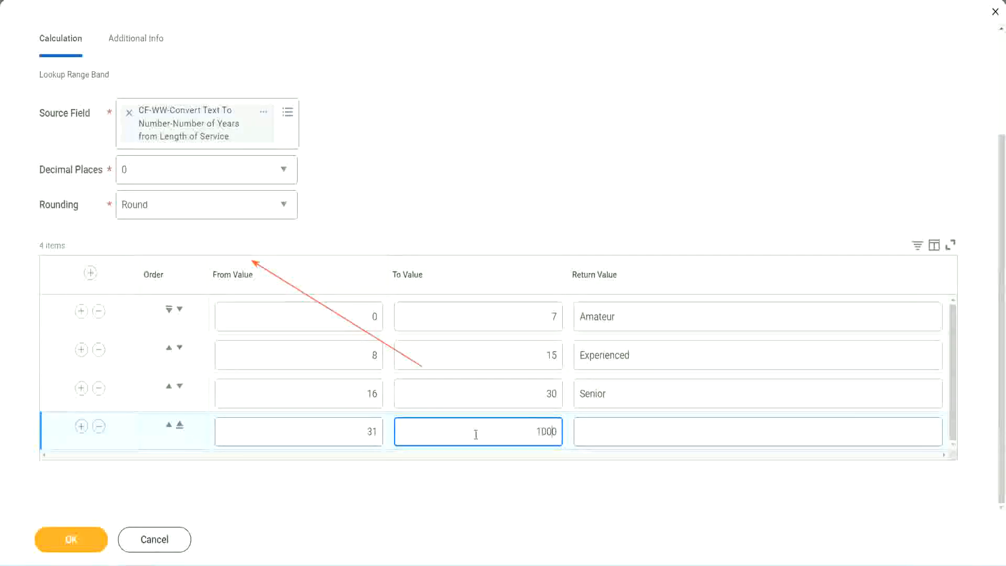
left_click_drag(523, 425, 584, 422)
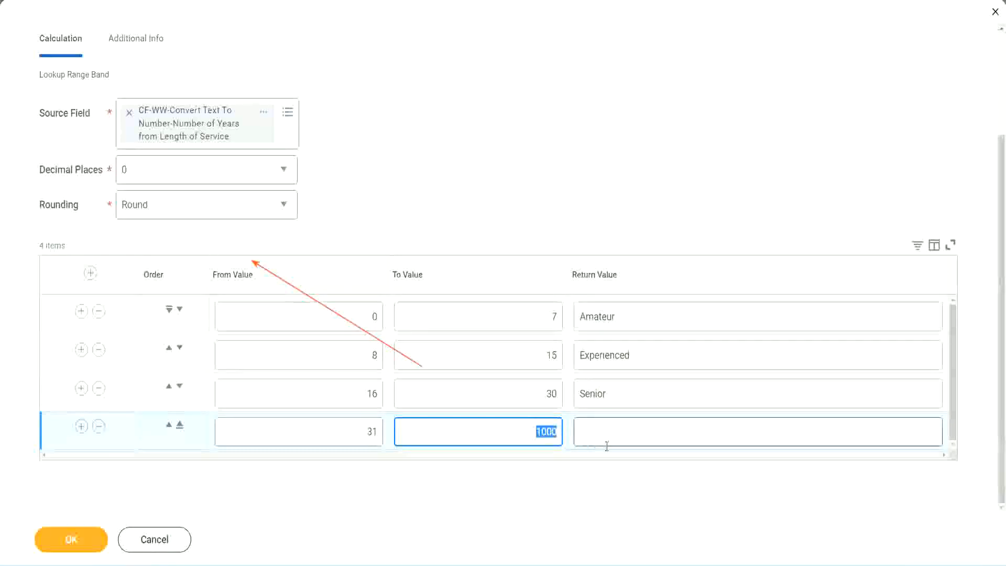
left_click(541, 426)
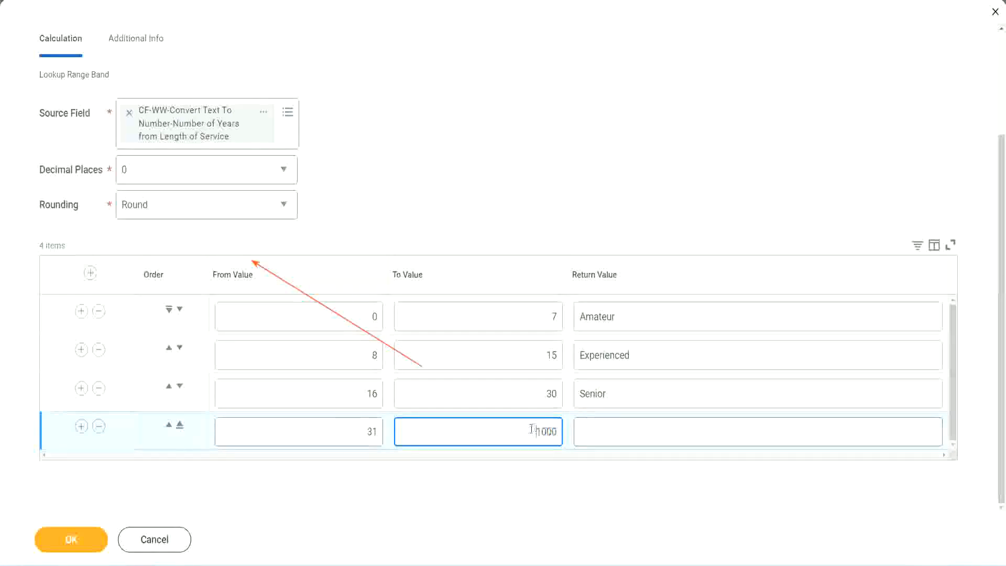
double_click(563, 429)
left_click(628, 432)
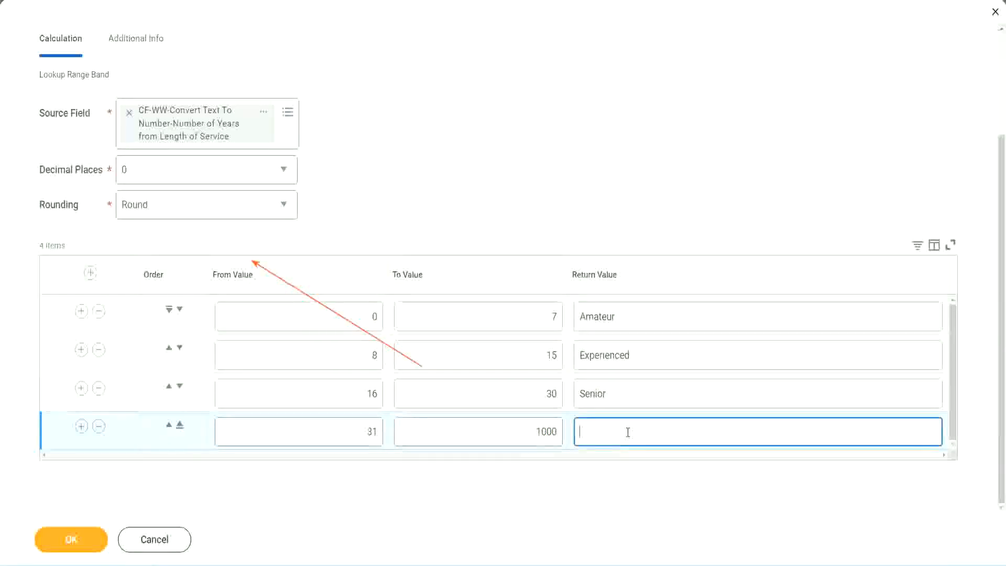
type("Legend")
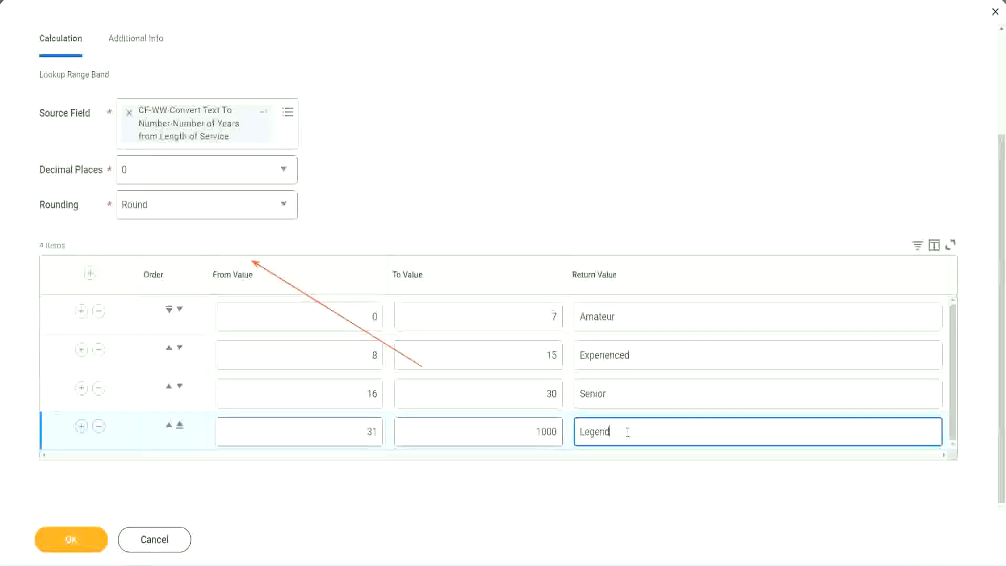
left_click(468, 174)
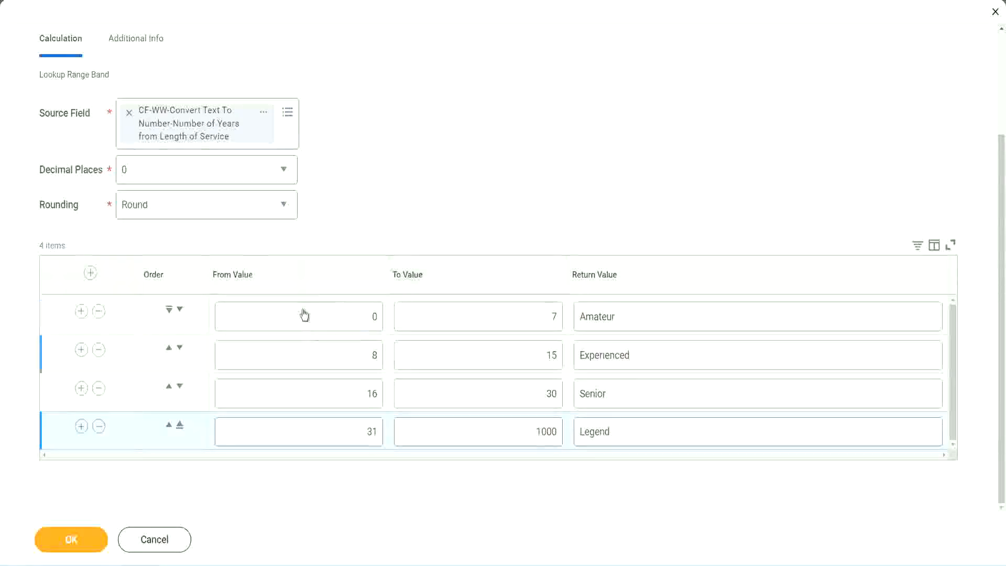
Review the return values of all four range bands and the first band's from and to values
double_click(654, 316)
double_click(650, 356)
double_click(636, 403)
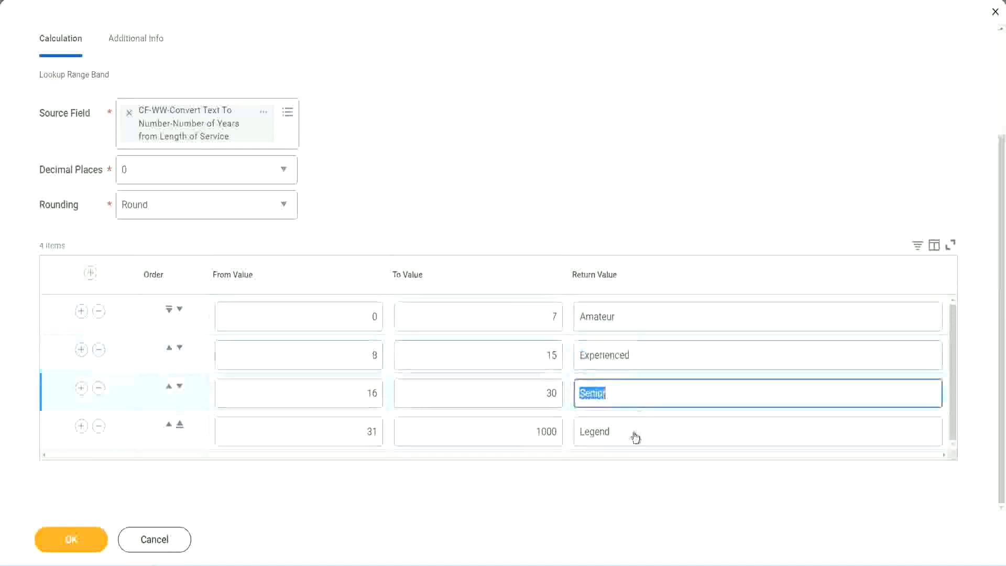
double_click(635, 434)
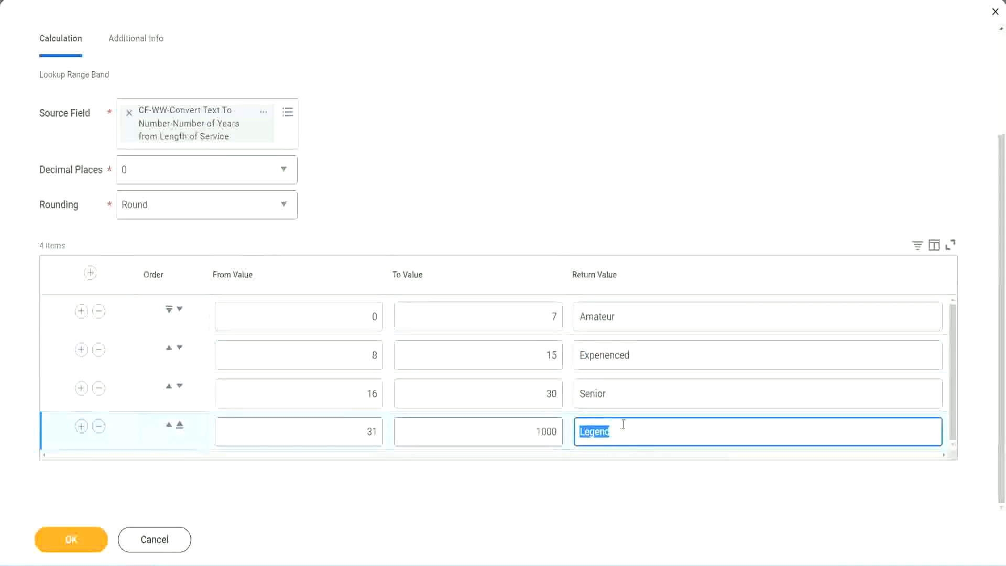
double_click(322, 321)
double_click(515, 314)
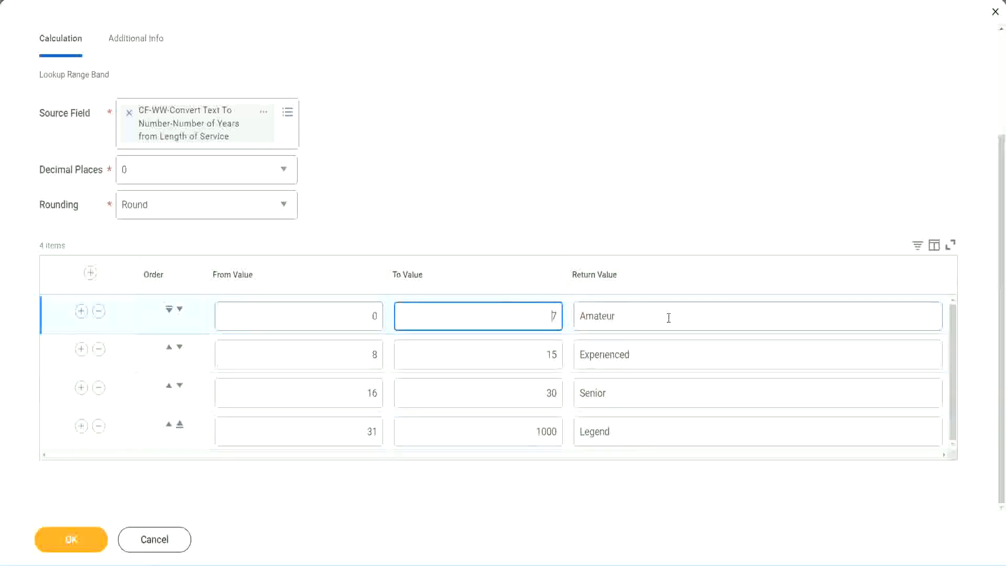
double_click(667, 316)
double_click(653, 354)
double_click(640, 399)
double_click(632, 432)
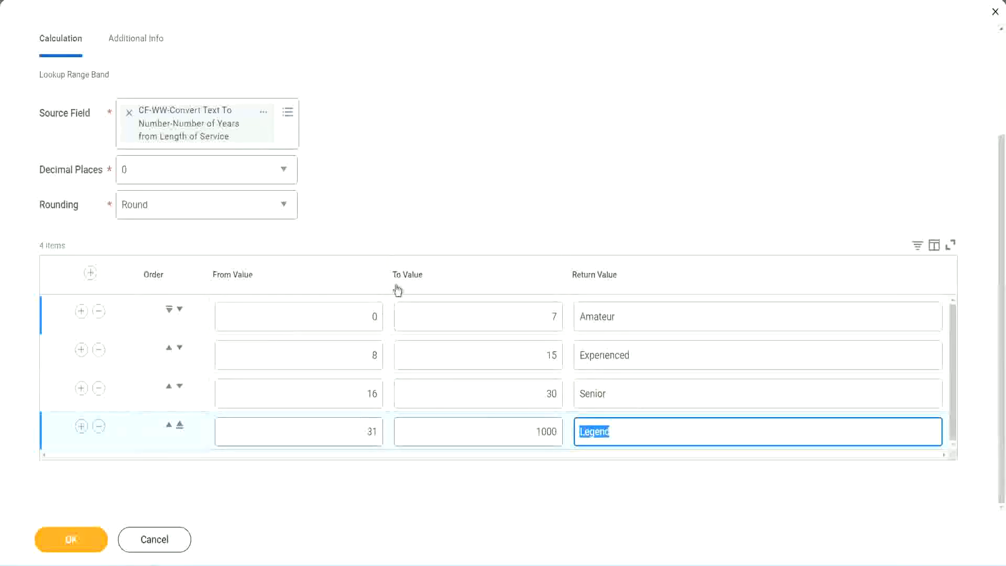
left_click(466, 220)
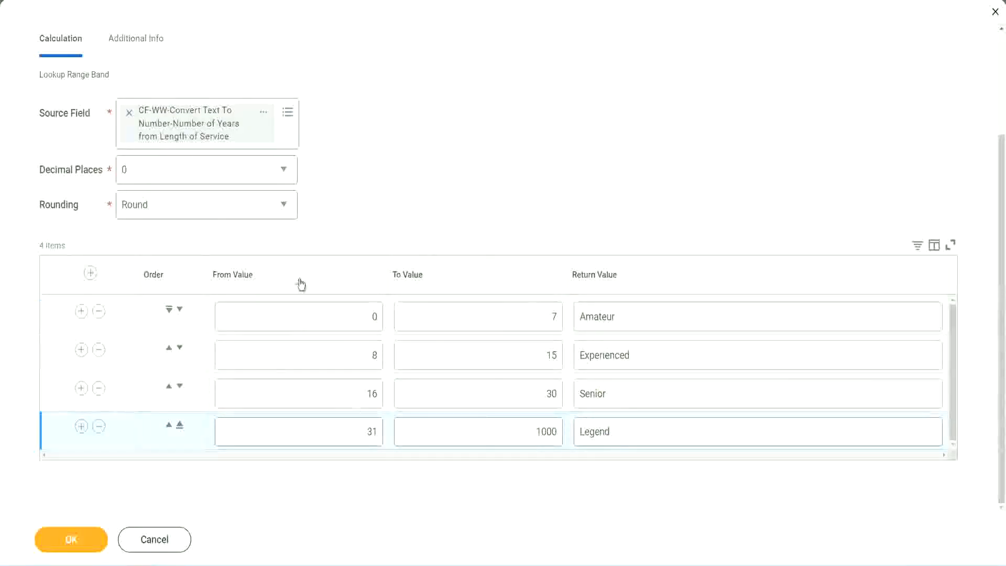
Save the Lookup Range Band calculated field and copy its name from the save confirmation
left_click(70, 538)
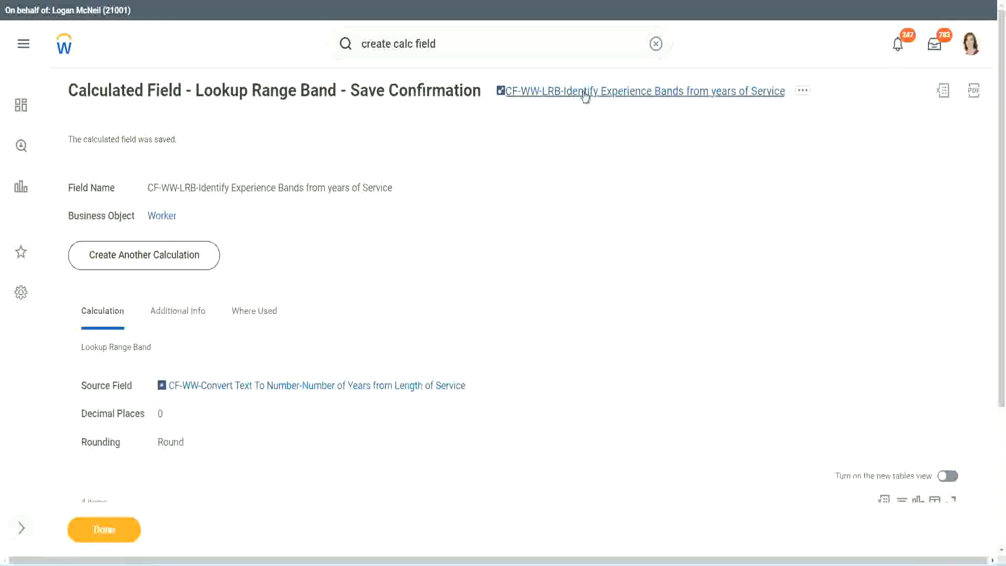
right_click(583, 99)
left_click(596, 156)
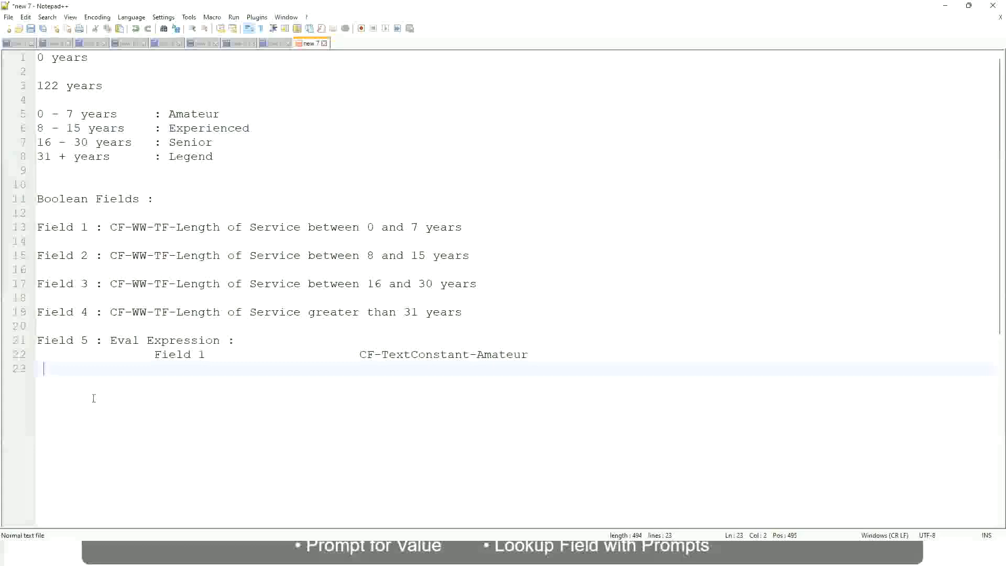
Switch to the Notepad++ notes and write "10,000 USD" on a new line below the Field 5 entry
key("Return")
key("Return")
key("Return")
key("Left")
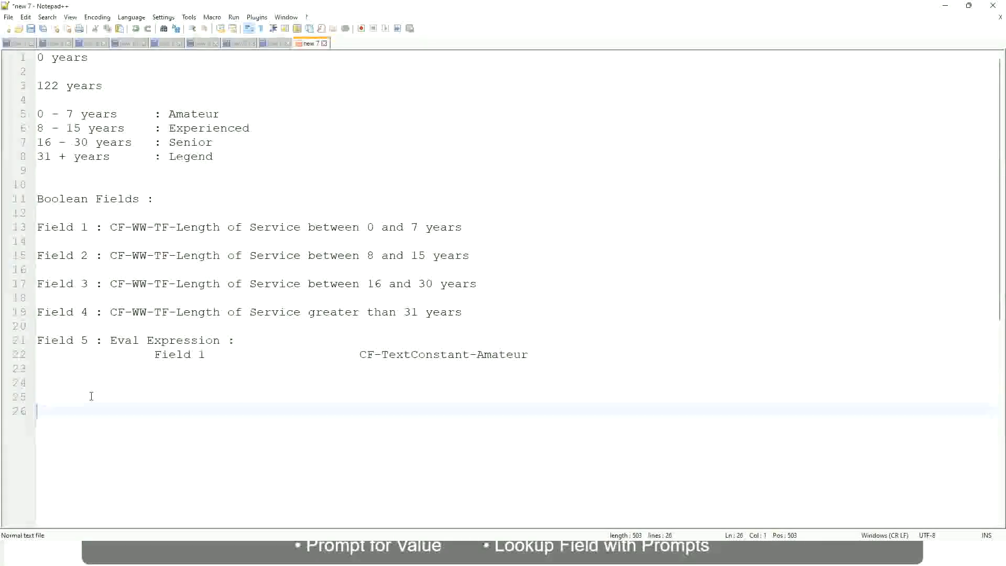
type("10,000 USD")
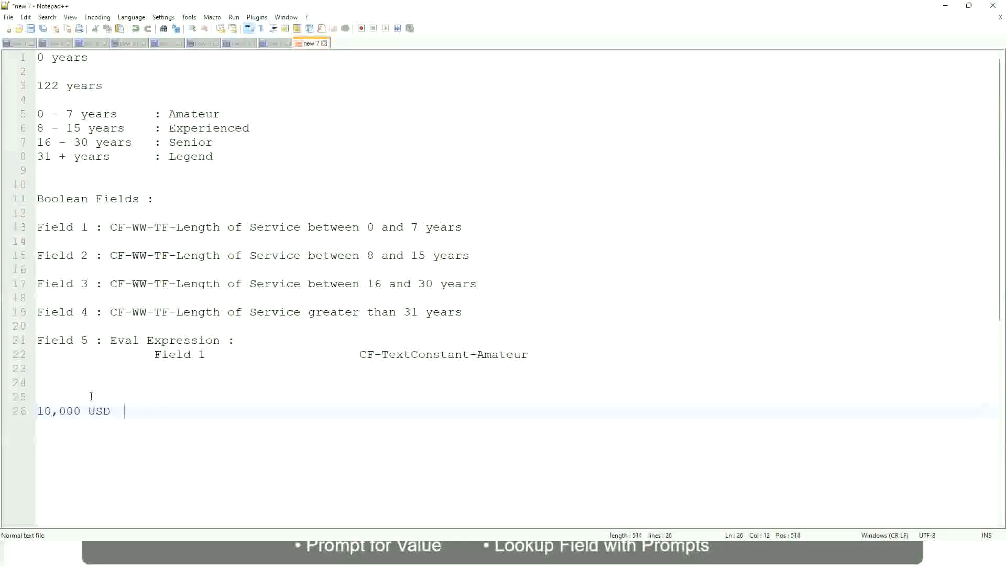
Add "1,000,000 USD" on the same line as "10,000 USD", spaced well apart from it
key("Tab")
key("Tab")
key("Tab")
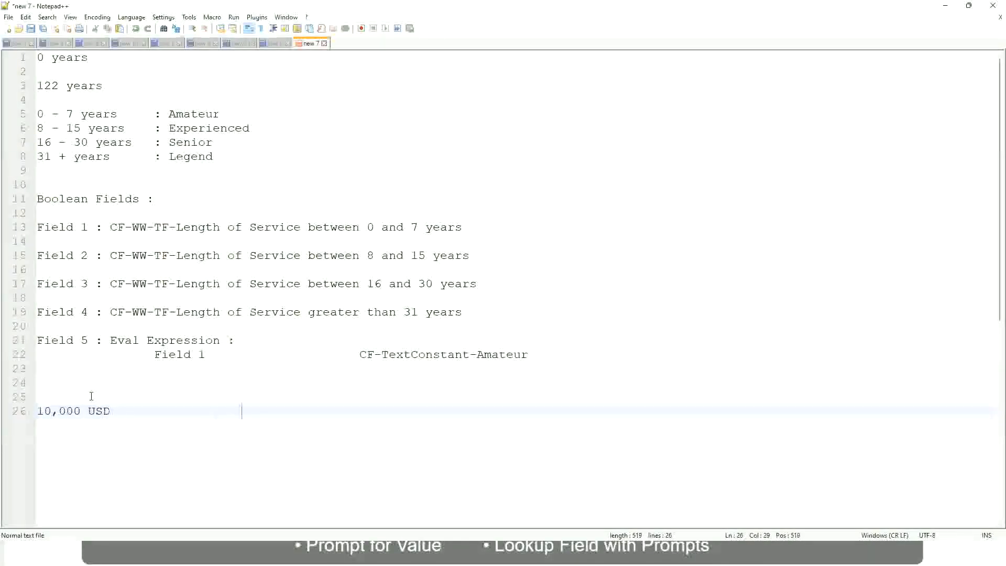
type("1,000,000")
key("Left")
key("Left")
key("Left")
key("Left")
key("Left")
key("Left")
key("Left")
key("Left")
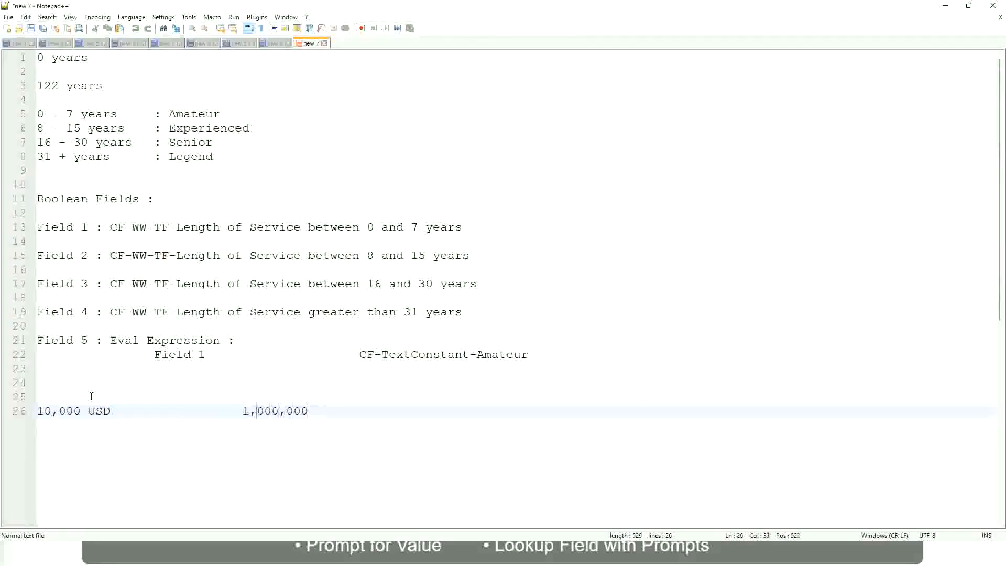
key("Right")
key("Right")
key("Right")
key("Right")
key("Right")
key("Right")
key("Right")
key("Right")
key("Right")
key("Right")
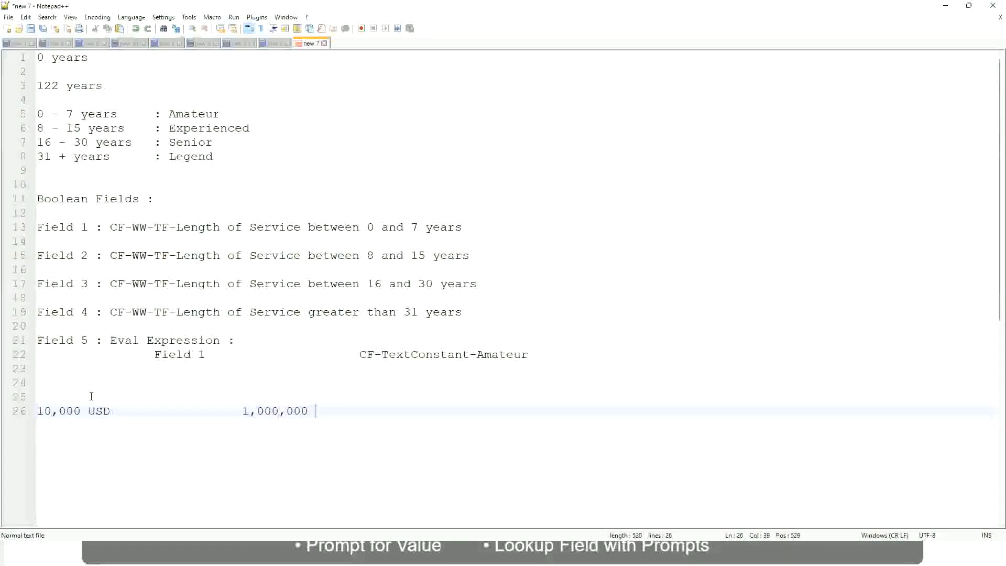
type("USD")
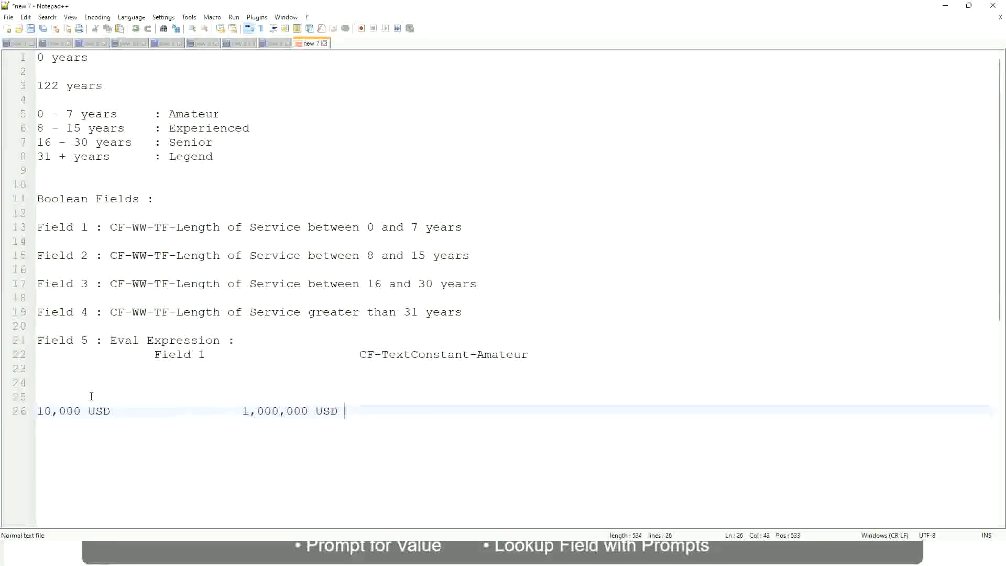
Add the range line "10 - 50,000 : Low" below the USD amounts, leaving one blank line between them
key("Return")
key("Return")
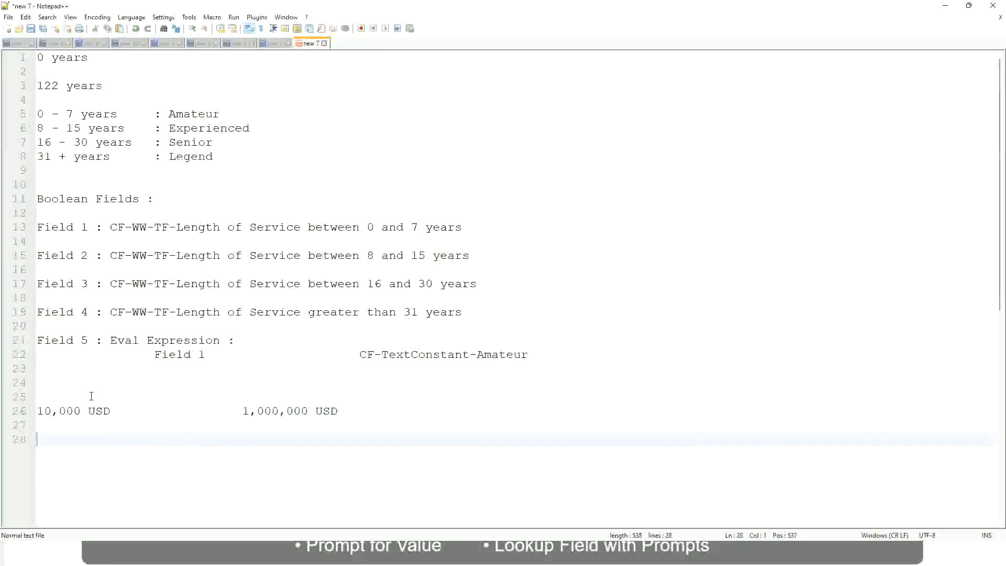
type("10 - 50,000")
key("Tab")
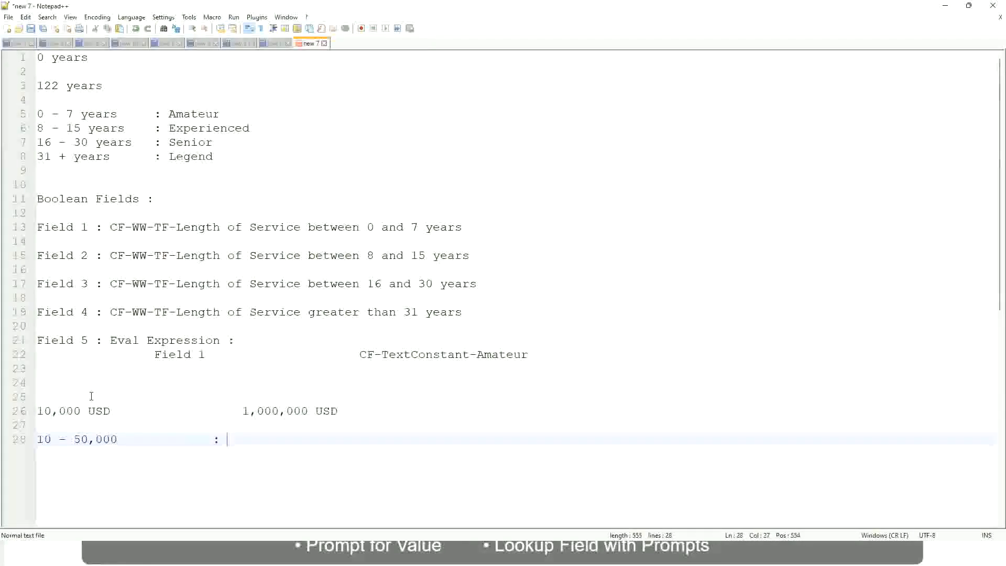
type(": Low")
key("Return")
key("Return")
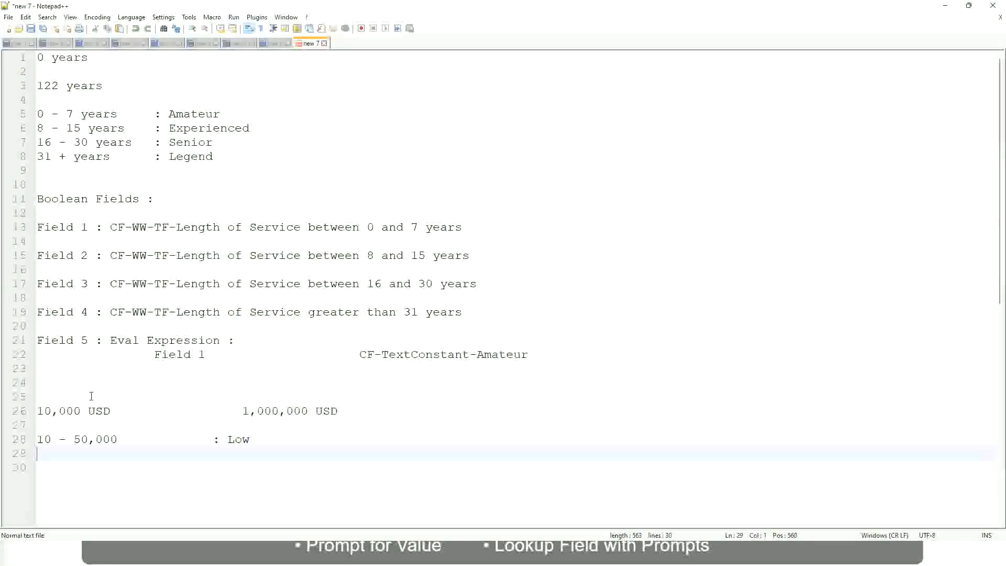
Add the range line "50,001 - 150,000 : Medium" directly under the Low line, aligning the colons
key("Up")
type("50,001 ")
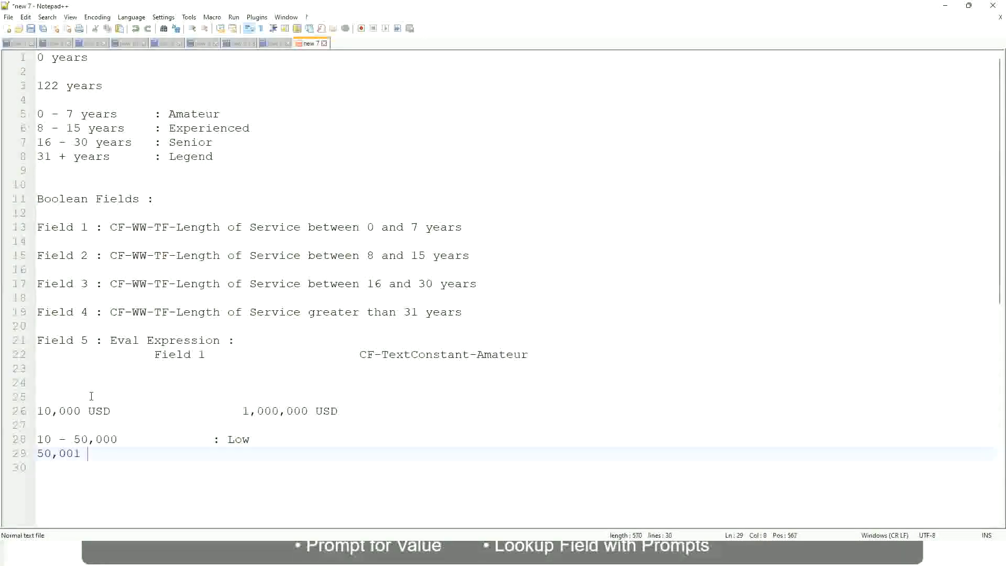
type("- 150,000")
key("Tab")
key("Tab")
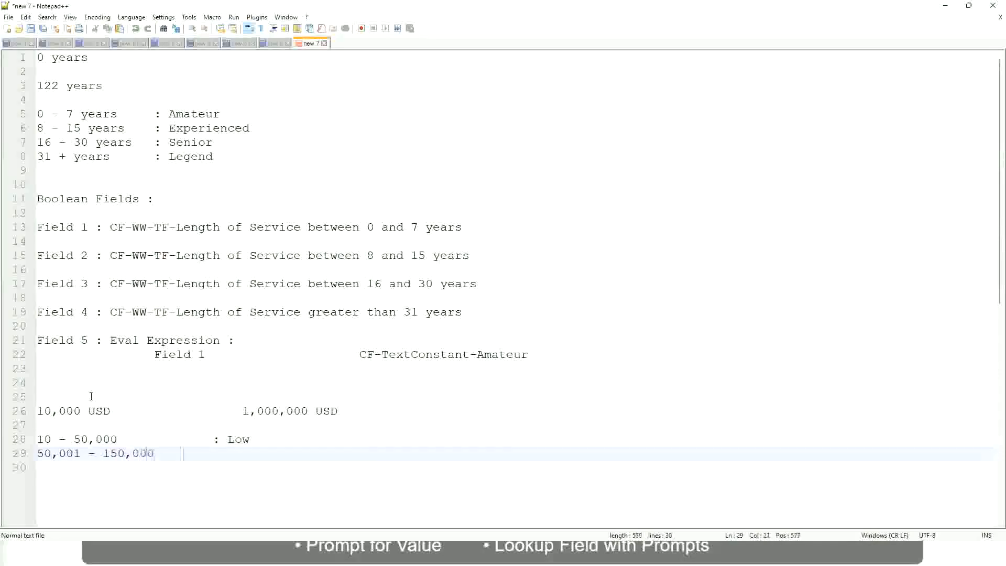
type(": Med")
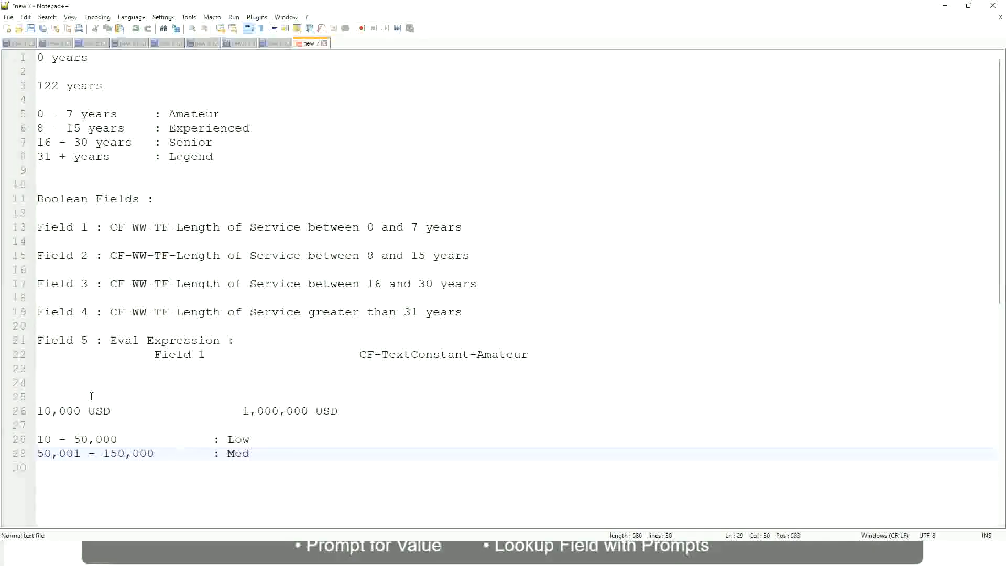
type("ium")
key("Return")
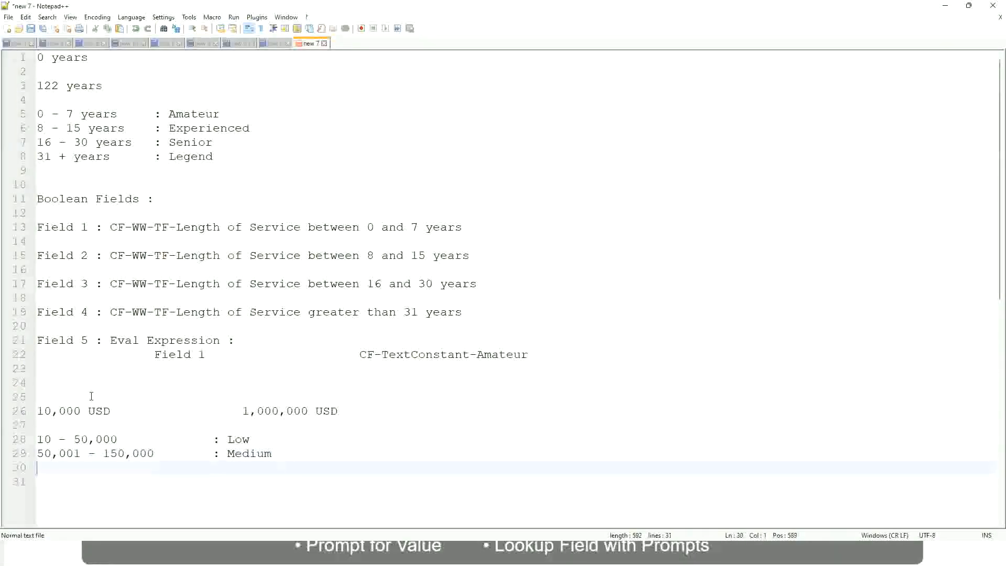
Add the range line "> 150,000 : High" under the Medium line, with its colon aligned
type("> 150,000")
key("Tab")
key("Tab")
key("Tab")
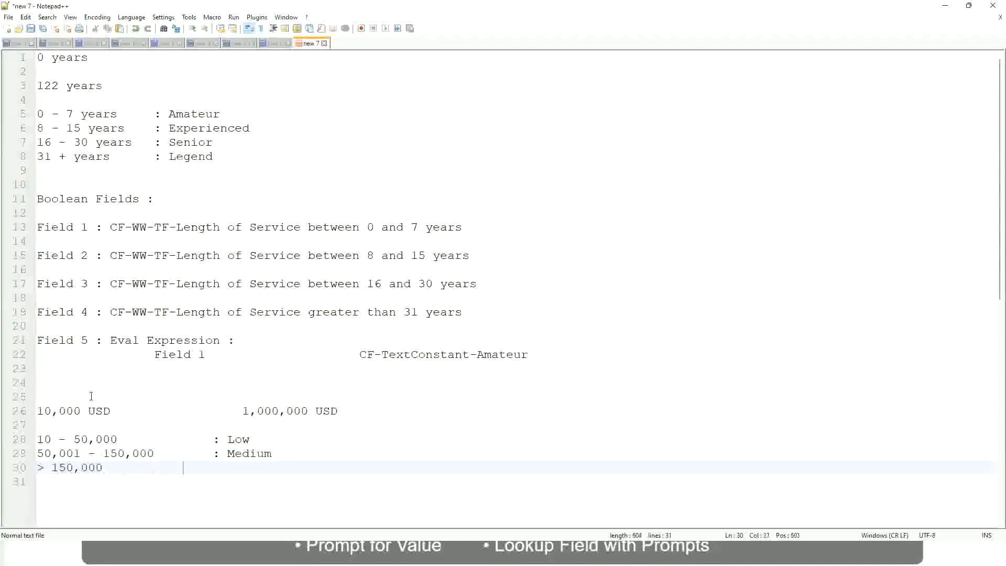
key("Tab")
type(": High")
Review the span from 10,000 to 1,000,000 USD against the Low, Medium and High range lines
left_click(32, 411)
left_click(44, 411)
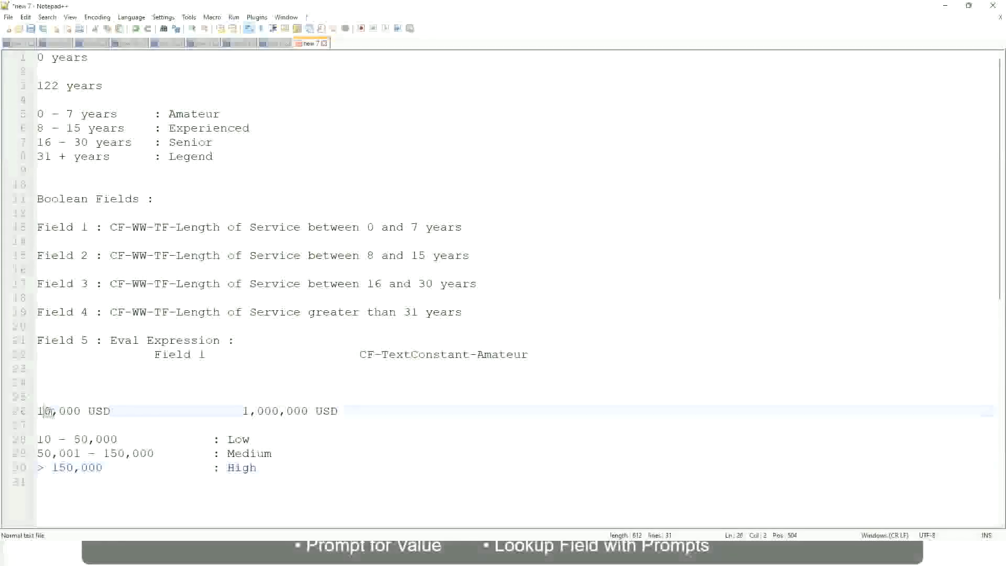
double_click(300, 411)
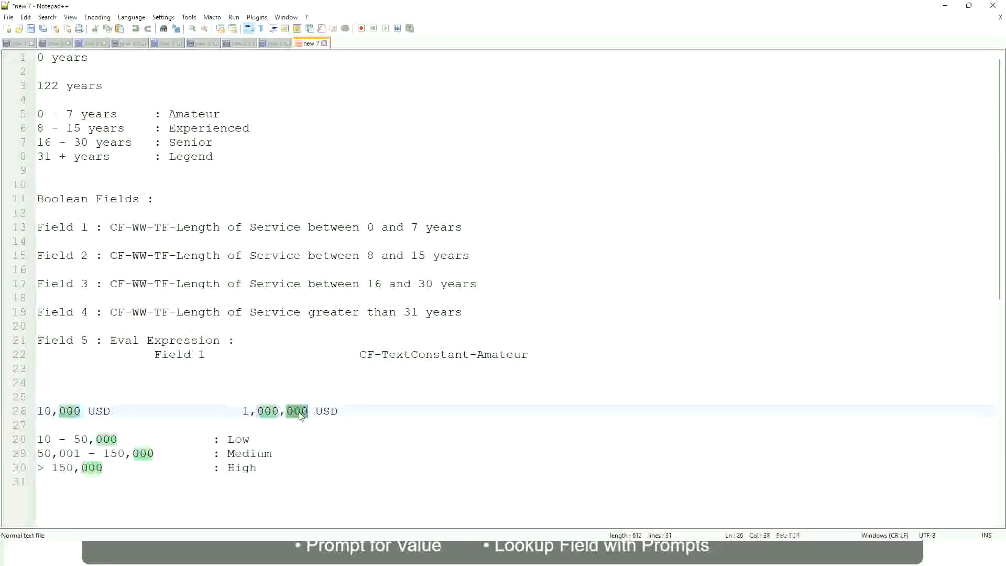
left_click(184, 454)
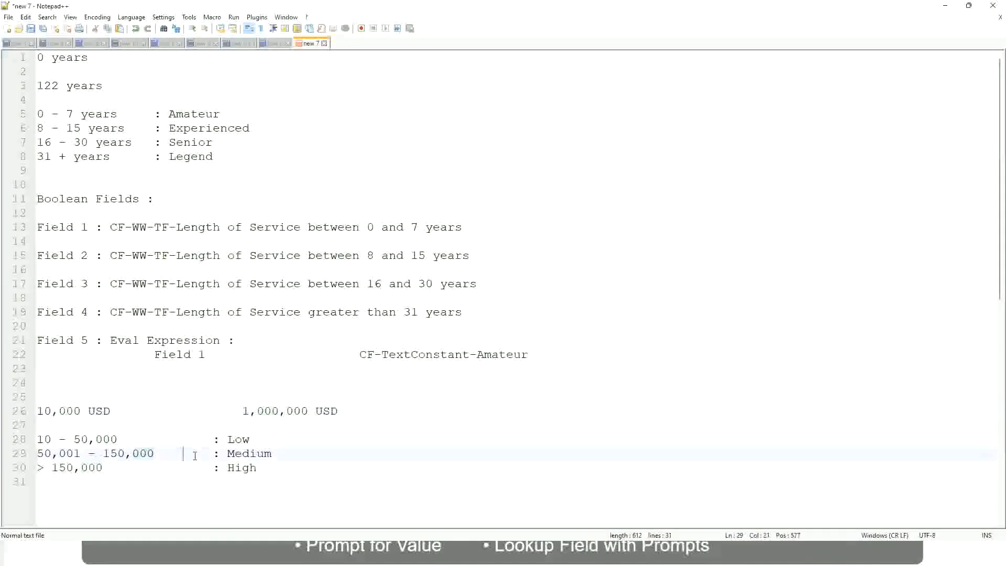
left_click(32, 411)
left_click(311, 414)
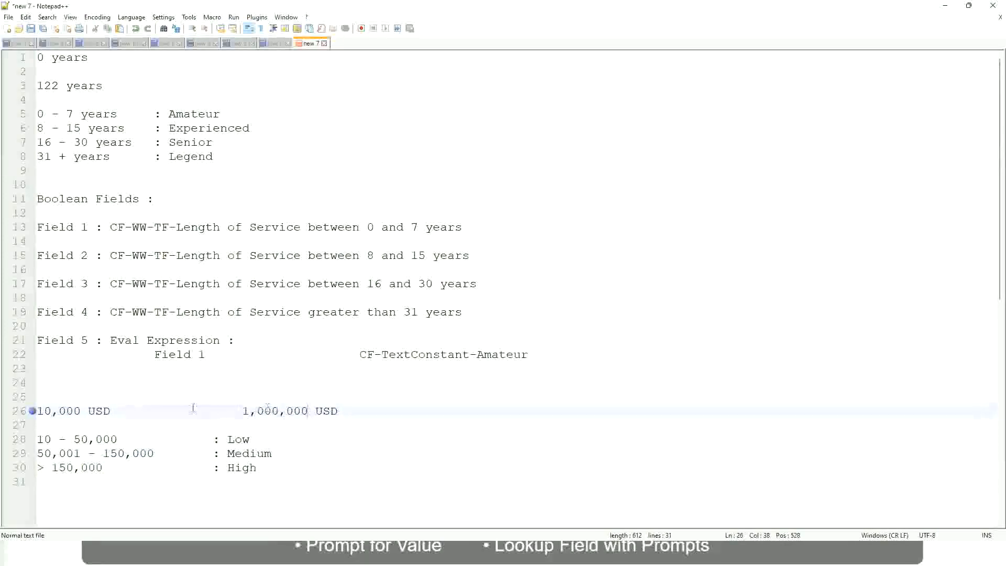
left_click(242, 440)
left_click(242, 468)
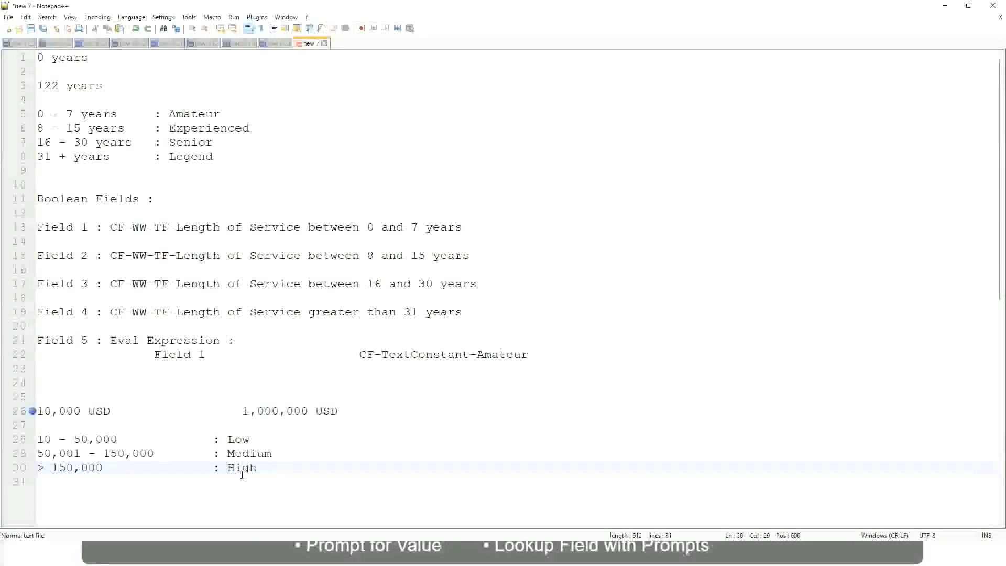
left_click(123, 426)
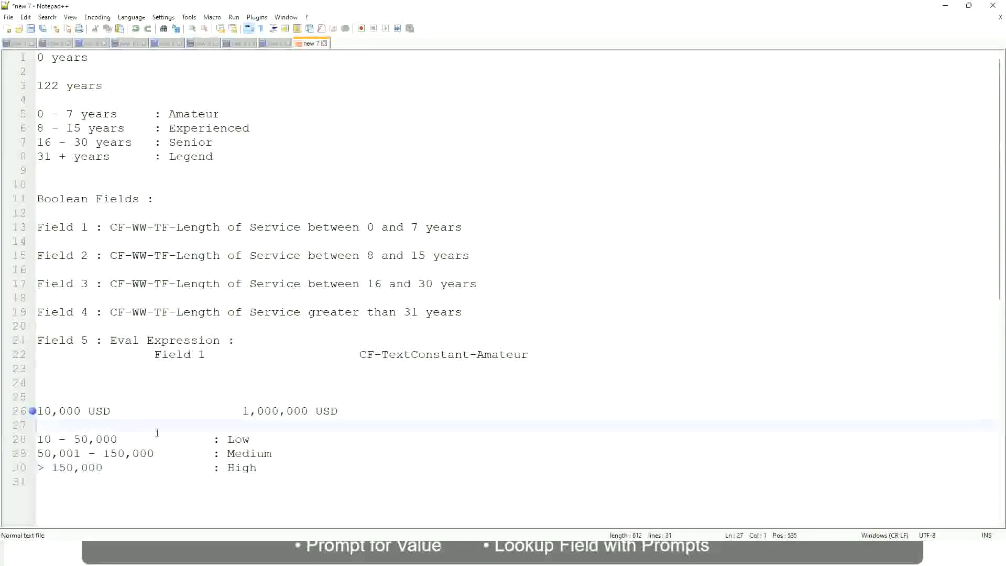
left_click(258, 466)
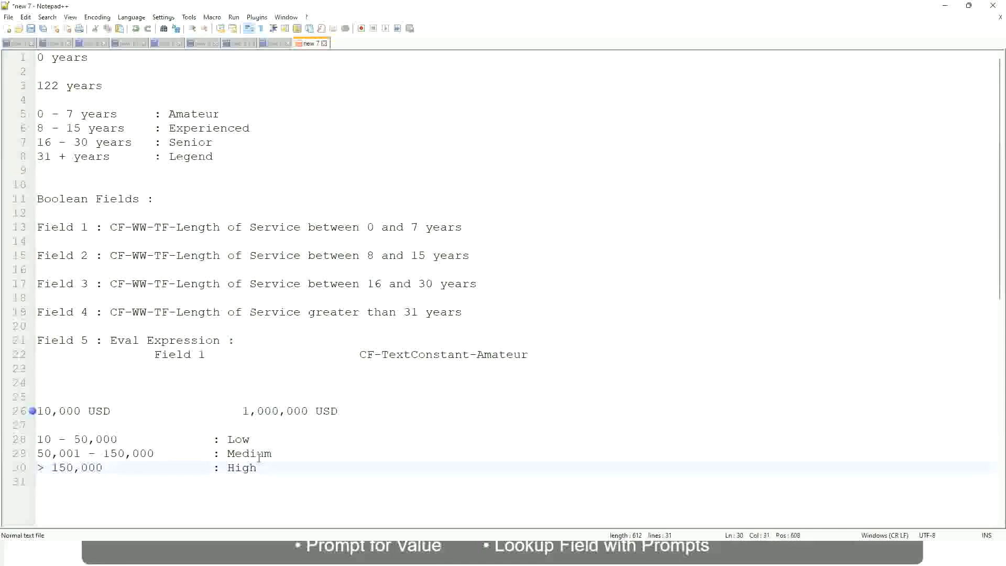